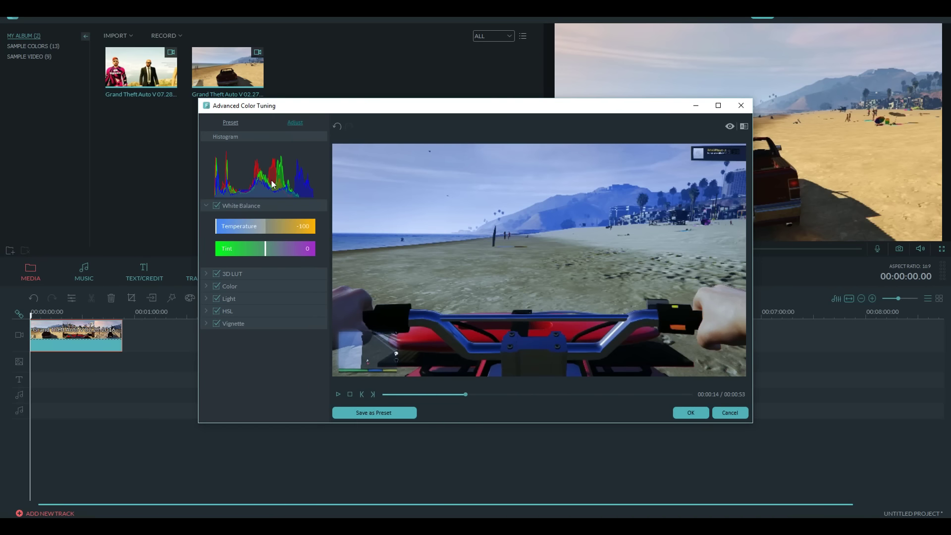
- Set the white balance temperature to -27 and tint to -41, and compare the result in Split View-Left/Right
{"action": "left_click_drag", "start_coordinate": [222, 226], "coordinate": [245, 250]}
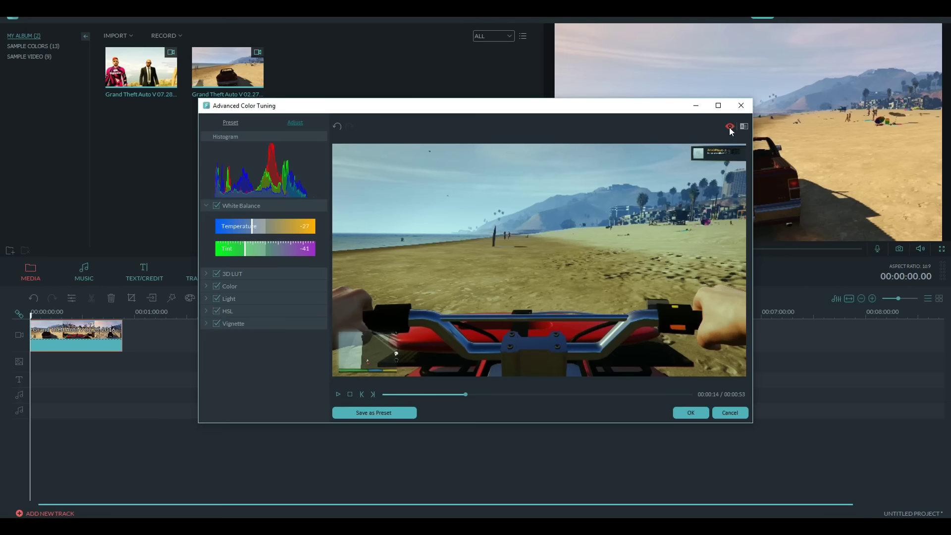
{"action": "left_click", "coordinate": [743, 127]}
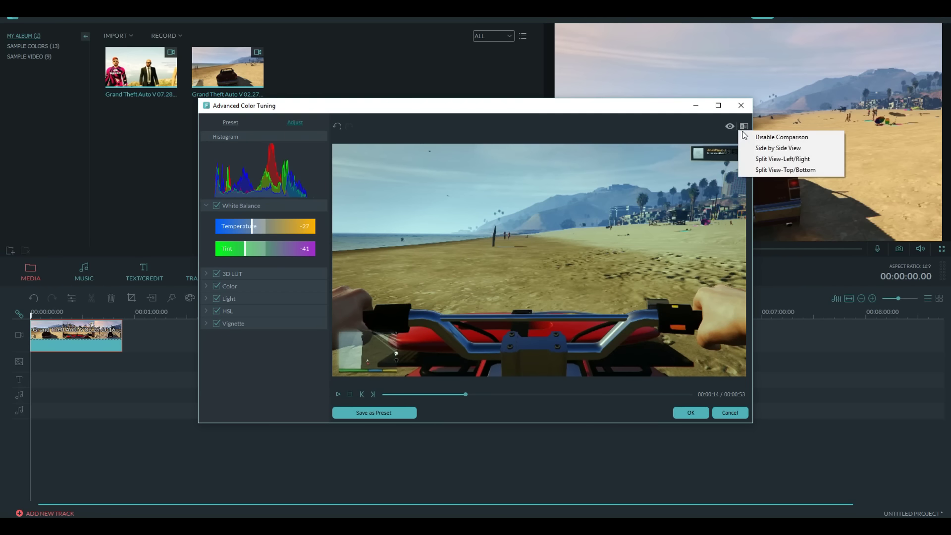
{"action": "left_click", "coordinate": [768, 159]}
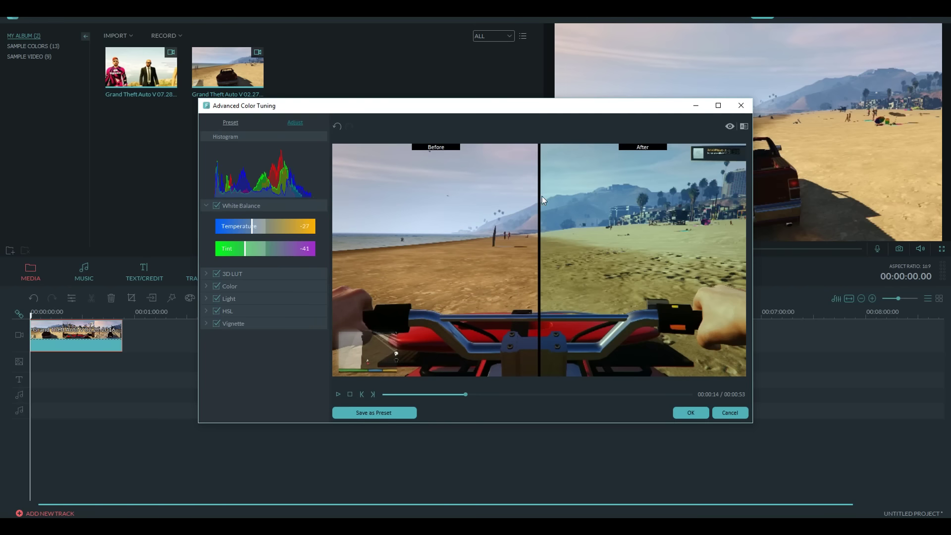
- Try the Brighten and Warm Max color presets on the clip
{"action": "left_click", "coordinate": [231, 123]}
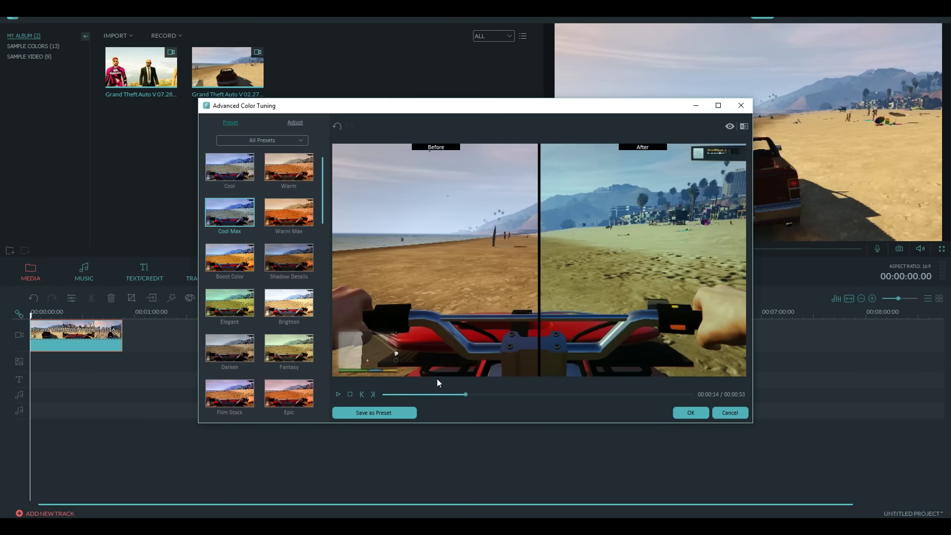
{"action": "left_click", "coordinate": [286, 308]}
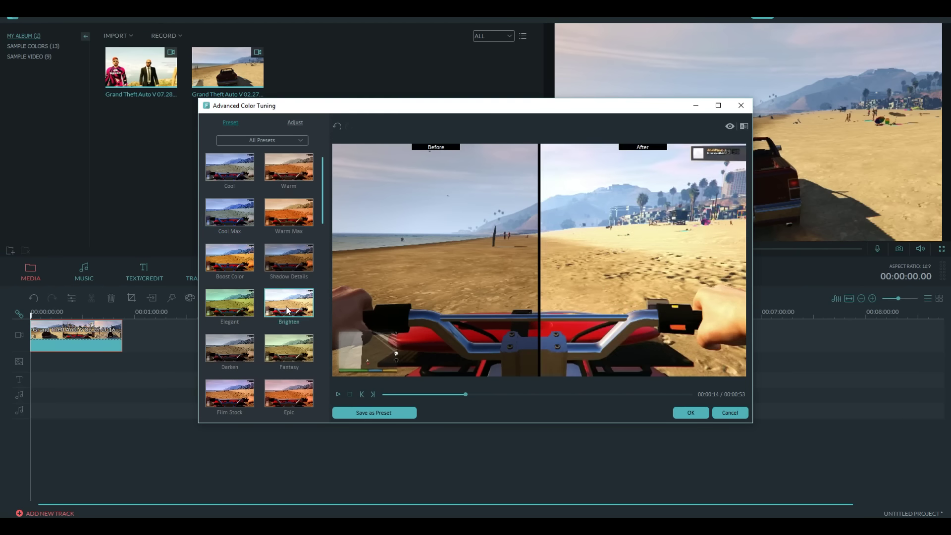
{"action": "left_click", "coordinate": [295, 218]}
{"action": "scroll", "coordinate": [272, 332], "scroll_direction": "down", "scroll_amount": 2}
{"action": "scroll", "coordinate": [272, 332], "scroll_direction": "down", "scroll_amount": 2}
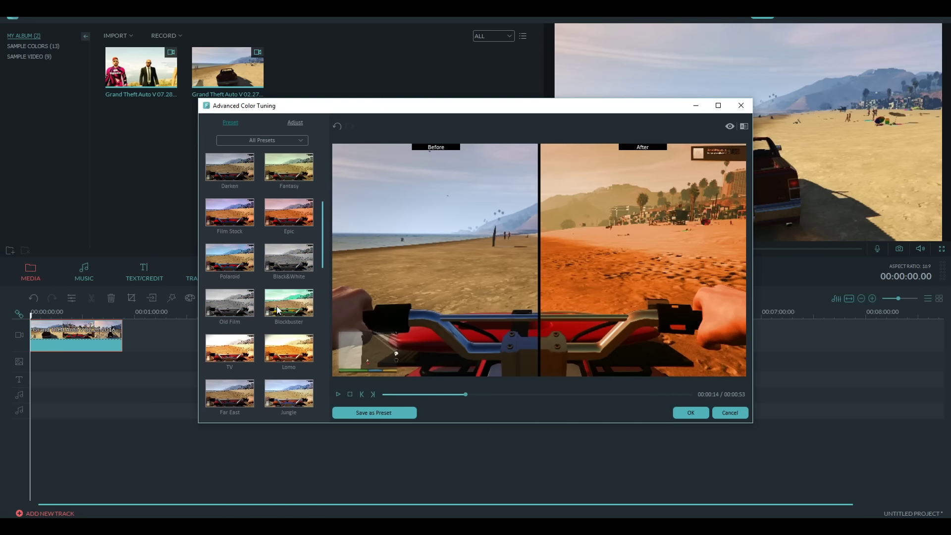
- Choose the Epic color preset, save the color settings as a preset, and apply them to the clip
{"action": "left_click", "coordinate": [290, 213]}
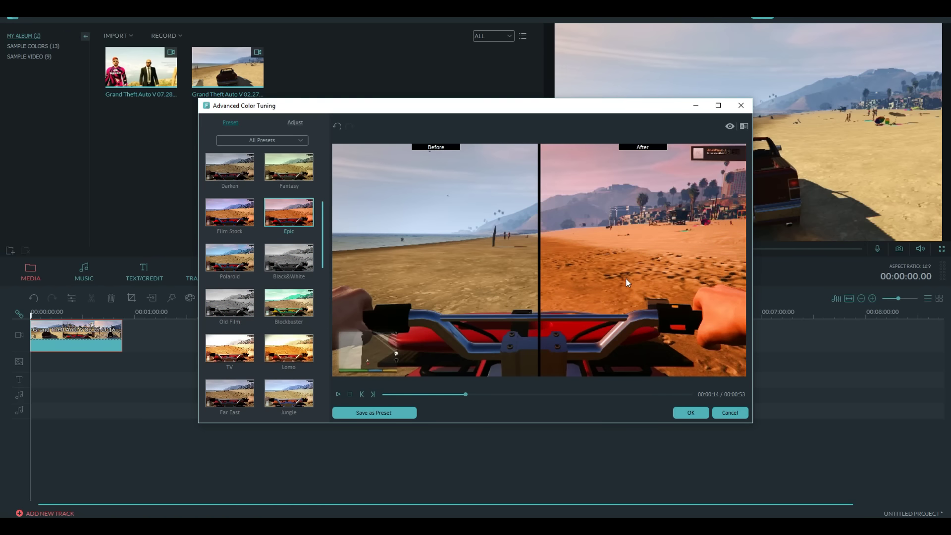
{"action": "left_click", "coordinate": [382, 412]}
{"action": "left_click", "coordinate": [692, 411]}
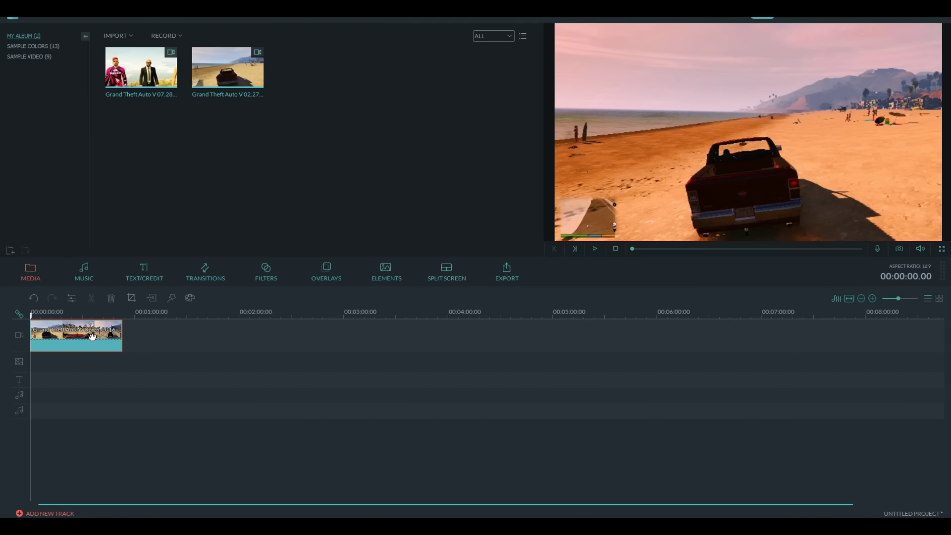
- Add a pan and zoom to the clip from a 1438 × 809 start frame at the picture's upper-left to an end frame at its lower-right
{"action": "left_click", "coordinate": [132, 298]}
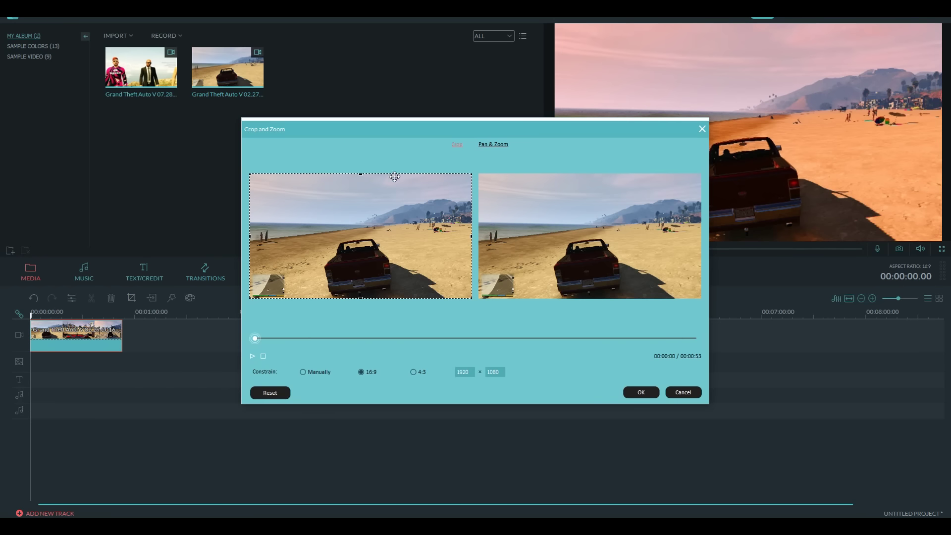
{"action": "left_click", "coordinate": [491, 146]}
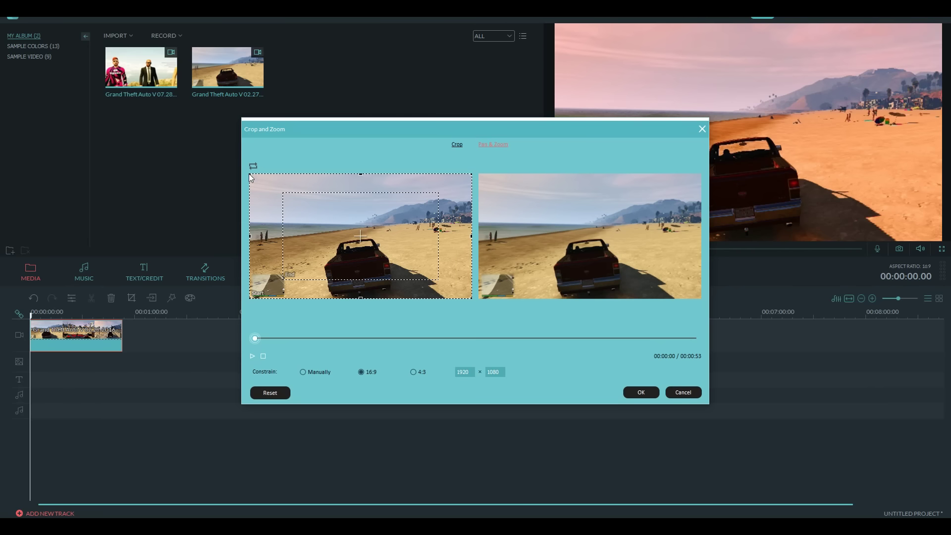
{"action": "left_click_drag", "start_coordinate": [249, 174], "coordinate": [271, 190]}
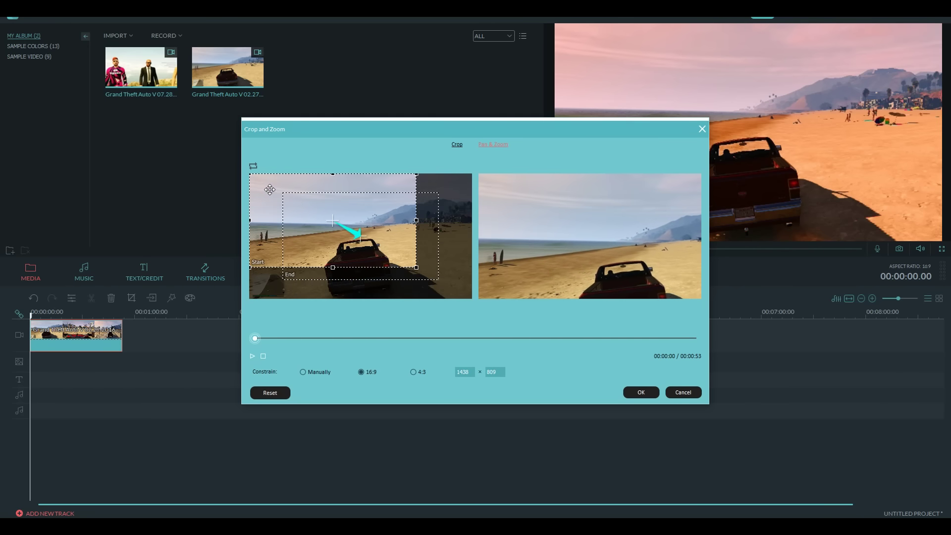
{"action": "left_click", "coordinate": [423, 274]}
{"action": "left_click_drag", "start_coordinate": [409, 264], "coordinate": [444, 278]}
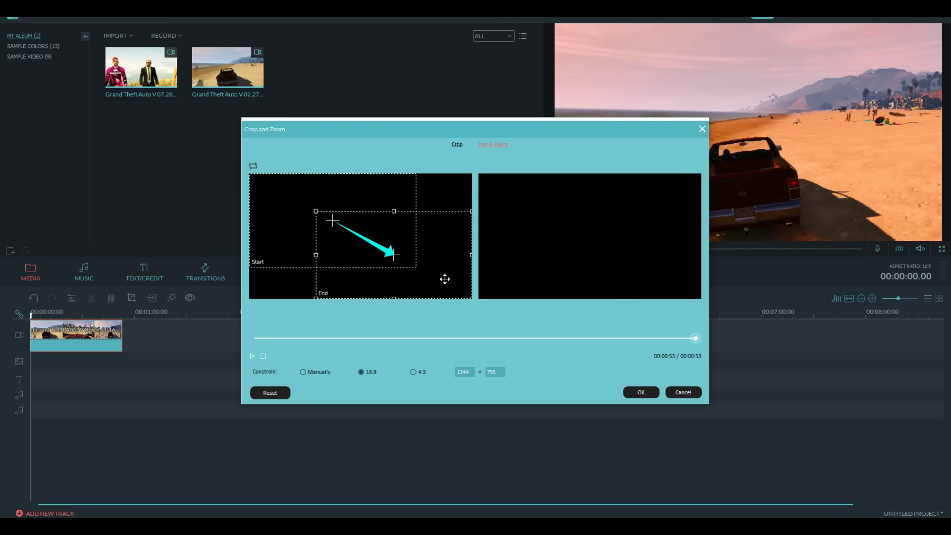
{"action": "left_click", "coordinate": [300, 194]}
{"action": "left_click_drag", "start_coordinate": [255, 339], "coordinate": [649, 338]}
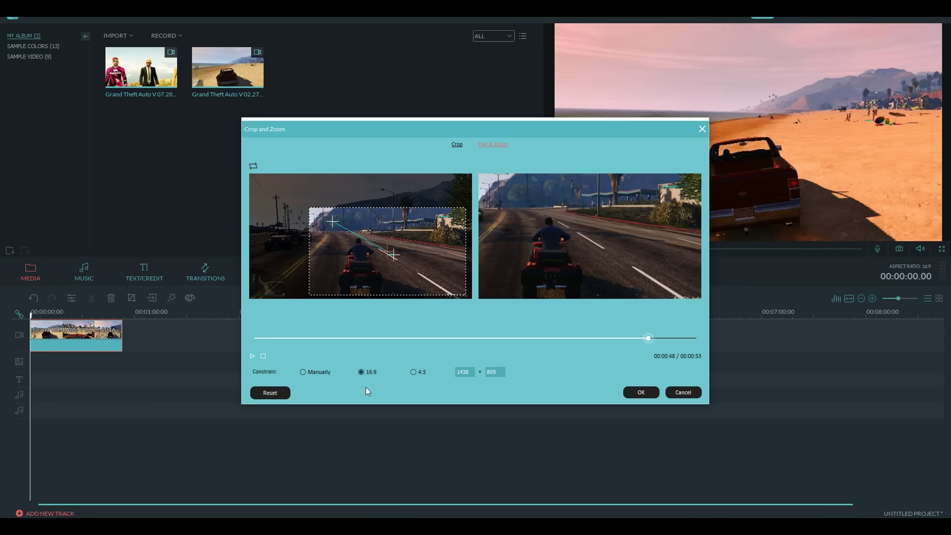
{"action": "left_click", "coordinate": [642, 392]}
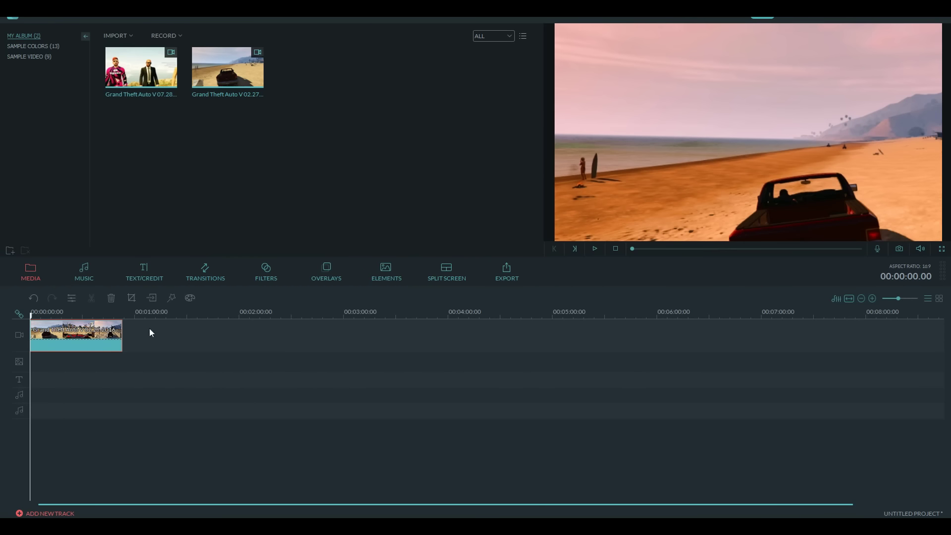
- Check the pan effect at about 20 seconds and remove the pan and zoom from the clip
{"action": "left_click_drag", "start_coordinate": [30, 314], "coordinate": [68, 316]}
{"action": "left_click", "coordinate": [131, 299]}
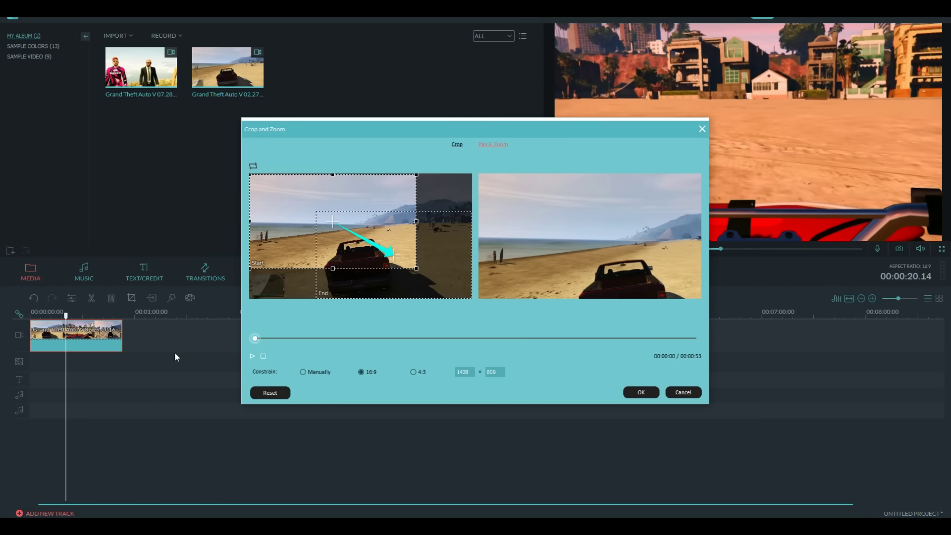
{"action": "left_click", "coordinate": [630, 393]}
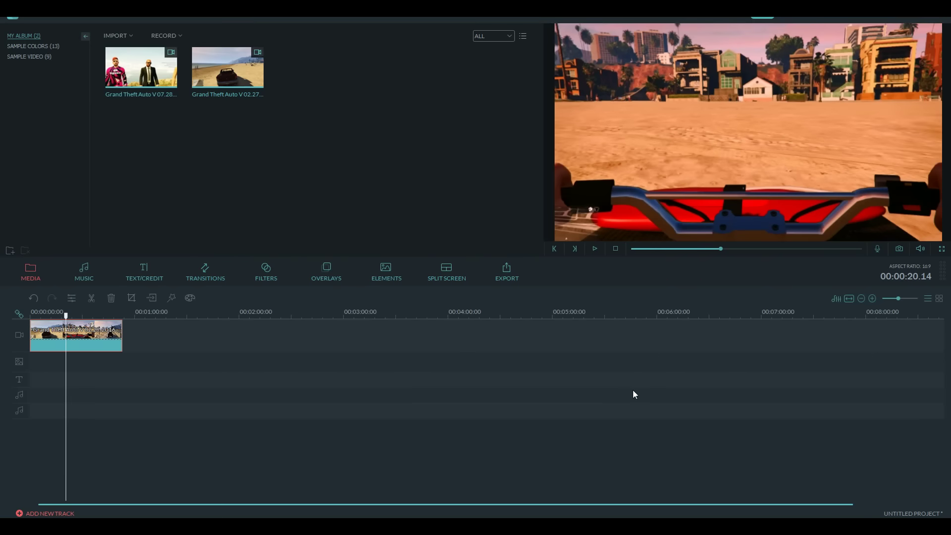
{"action": "left_click_drag", "start_coordinate": [65, 314], "coordinate": [79, 315]}
- Add the Hand Sketch Title to the beginning of the text track
{"action": "left_click", "coordinate": [144, 272]}
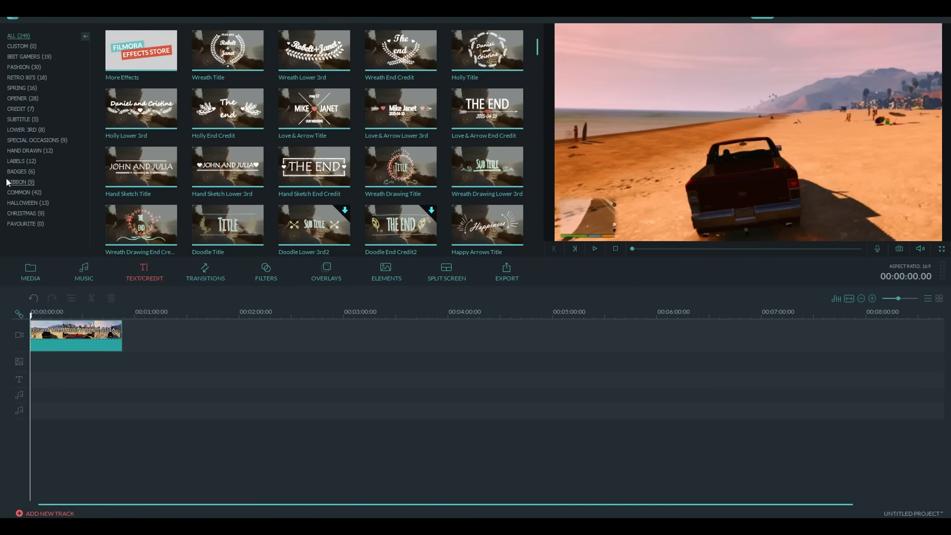
{"action": "mouse_move", "coordinate": [174, 238]}
{"action": "double_click", "coordinate": [300, 18]}
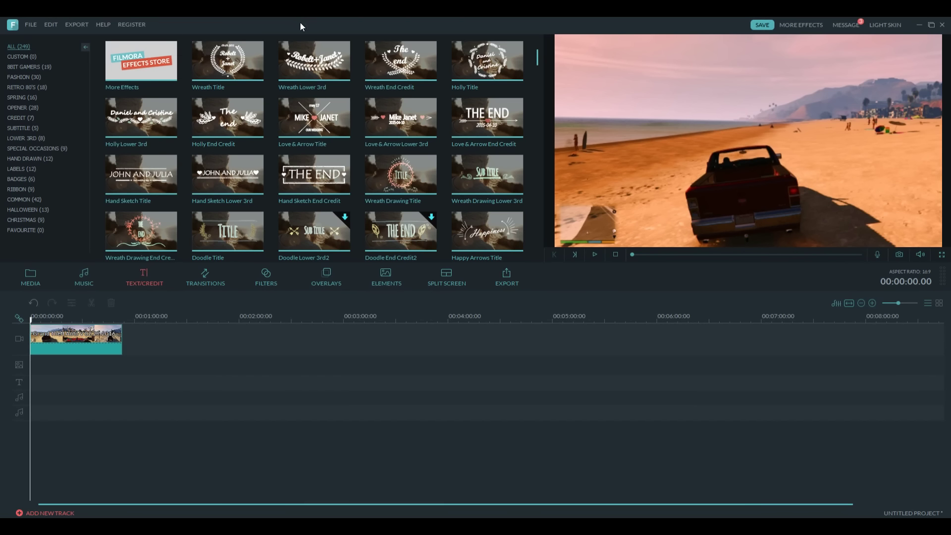
{"action": "mouse_move", "coordinate": [347, 145]}
{"action": "mouse_move", "coordinate": [402, 167]}
{"action": "left_click_drag", "start_coordinate": [141, 190], "coordinate": [35, 385]}
- Open the title for editing, look over its animation and style choices, and save it as the text preset My Preset 1
{"action": "double_click", "coordinate": [38, 383]}
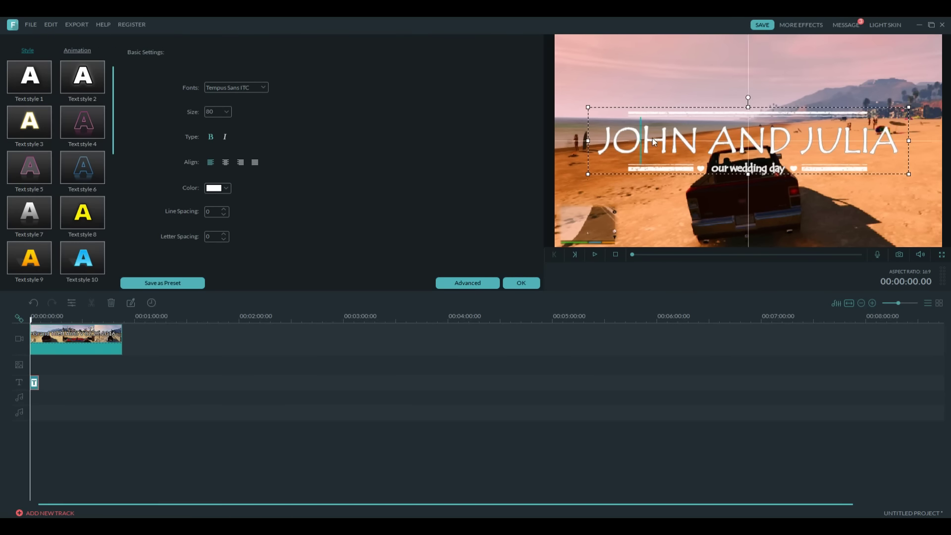
{"action": "left_click", "coordinate": [77, 49]}
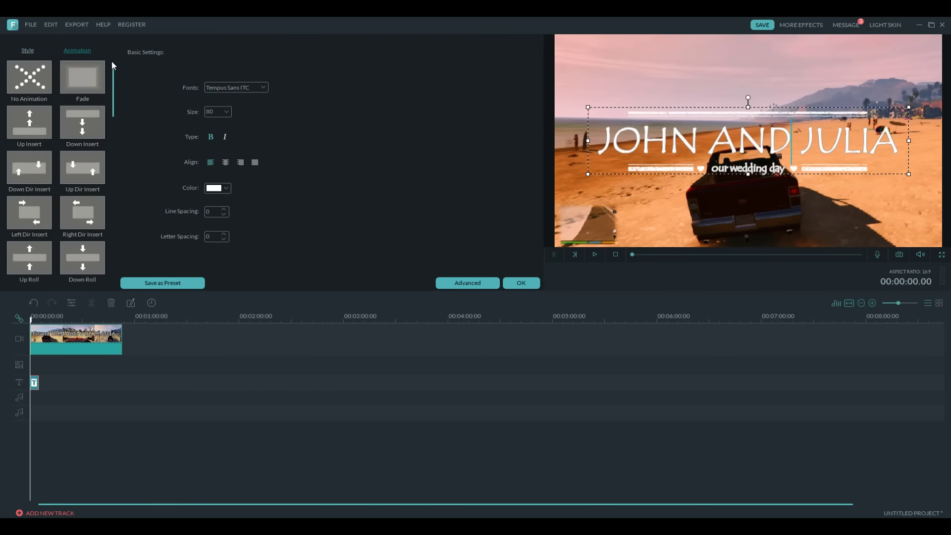
{"action": "left_click", "coordinate": [27, 51]}
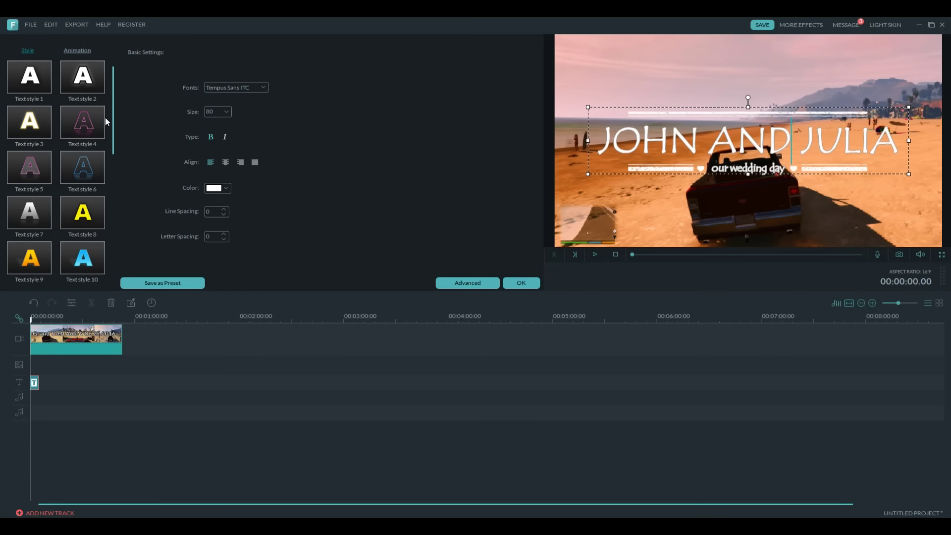
{"action": "left_click", "coordinate": [178, 285]}
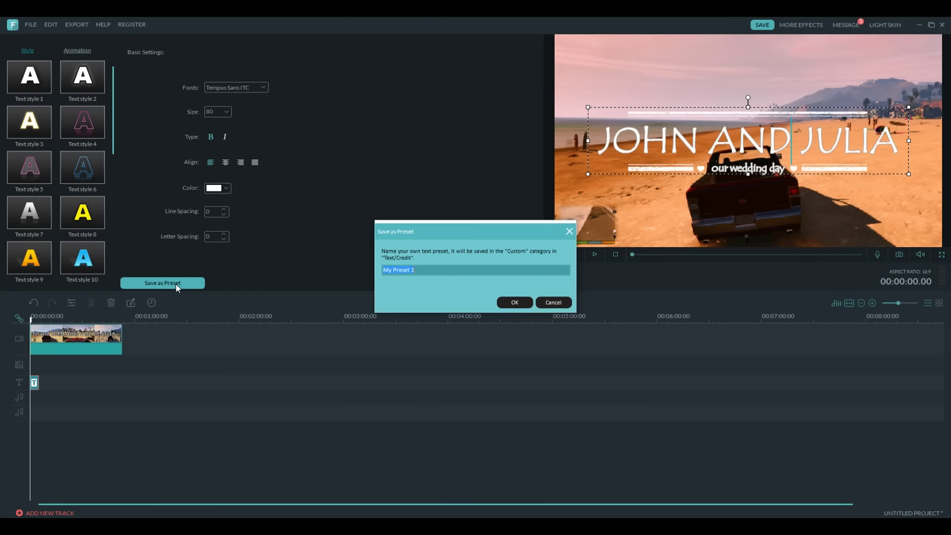
{"action": "left_click", "coordinate": [515, 302]}
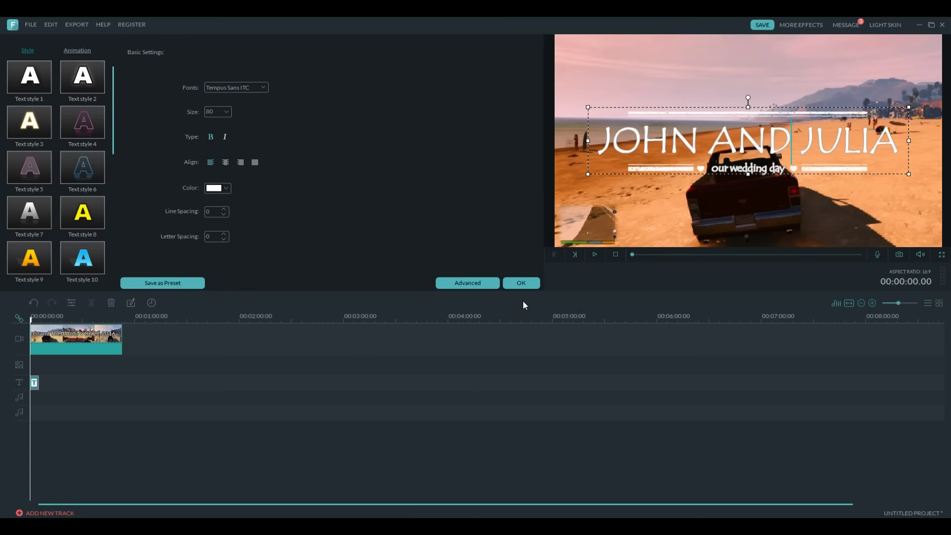
- Look over the title's Advanced Text Edit settings and close them
{"action": "left_click", "coordinate": [482, 279]}
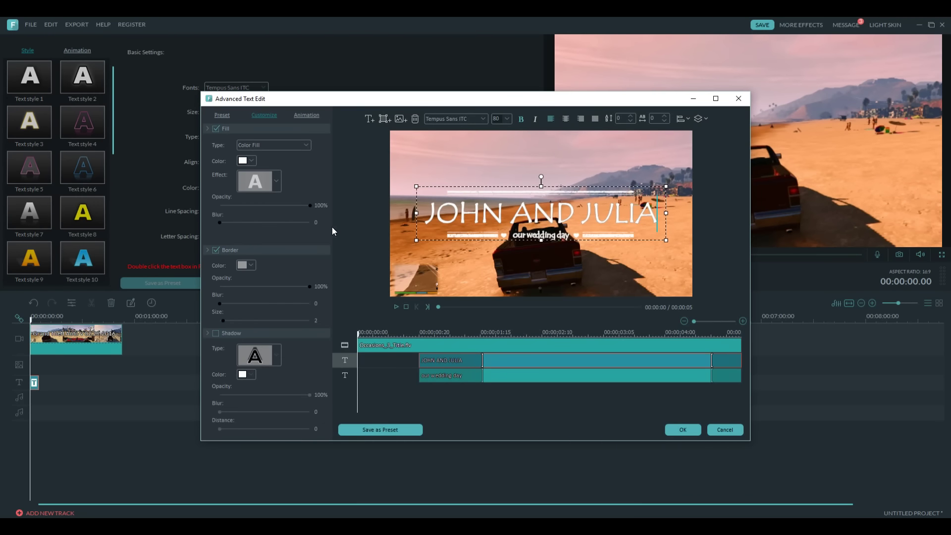
{"action": "left_click", "coordinate": [747, 103]}
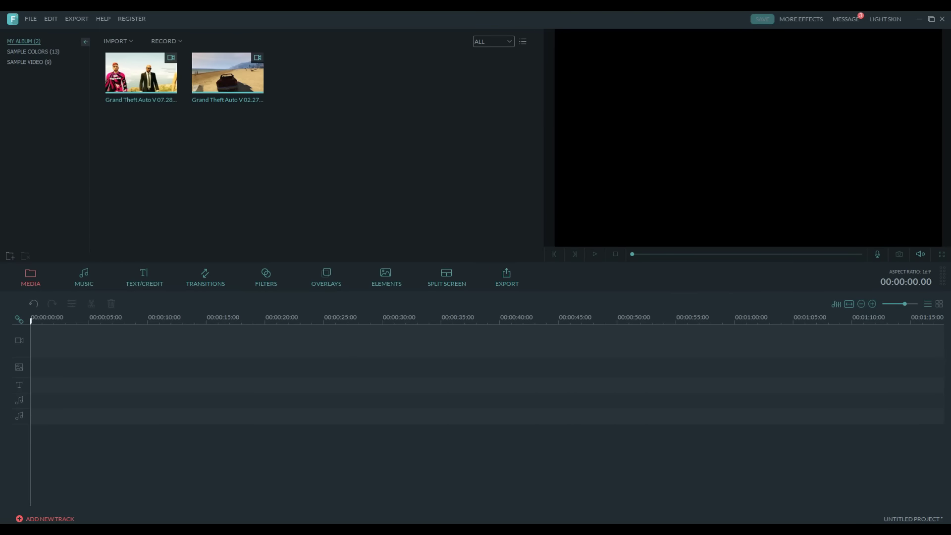
- Place the two Grand Theft Auto V clips one after the other on the video track, the 07.28 clip first
{"action": "left_click_drag", "start_coordinate": [132, 74], "coordinate": [196, 342]}
{"action": "left_click_drag", "start_coordinate": [200, 88], "coordinate": [654, 337]}
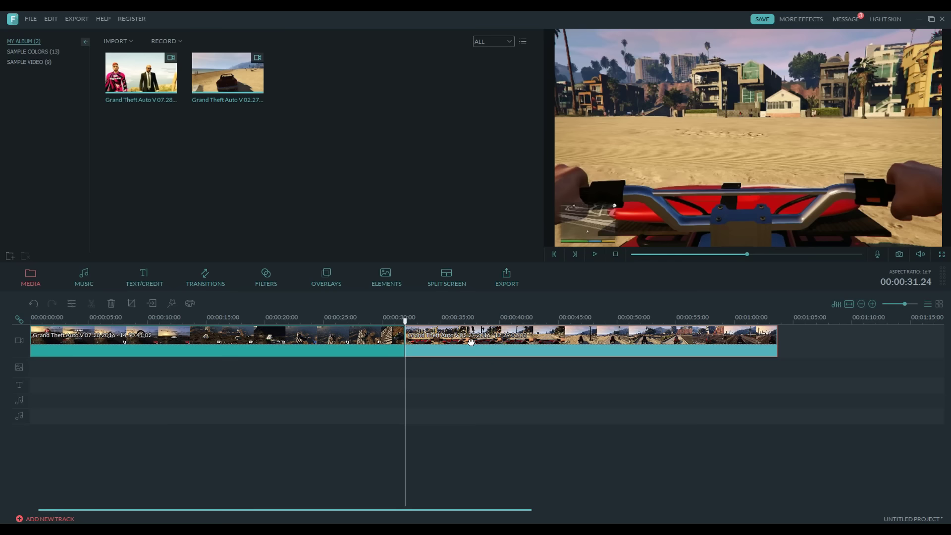
- Add the Bar transition at the cut between the two clips
{"action": "left_click", "coordinate": [232, 320]}
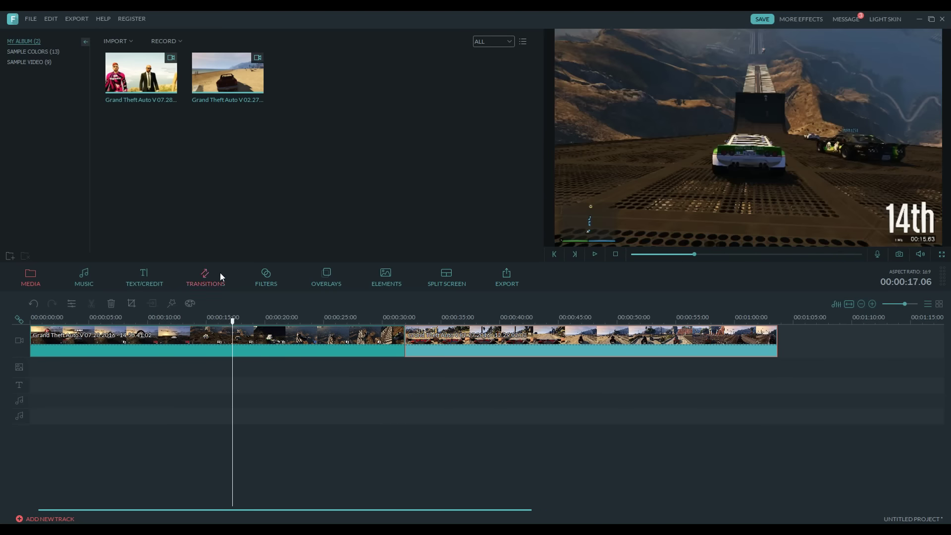
{"action": "left_click", "coordinate": [220, 273]}
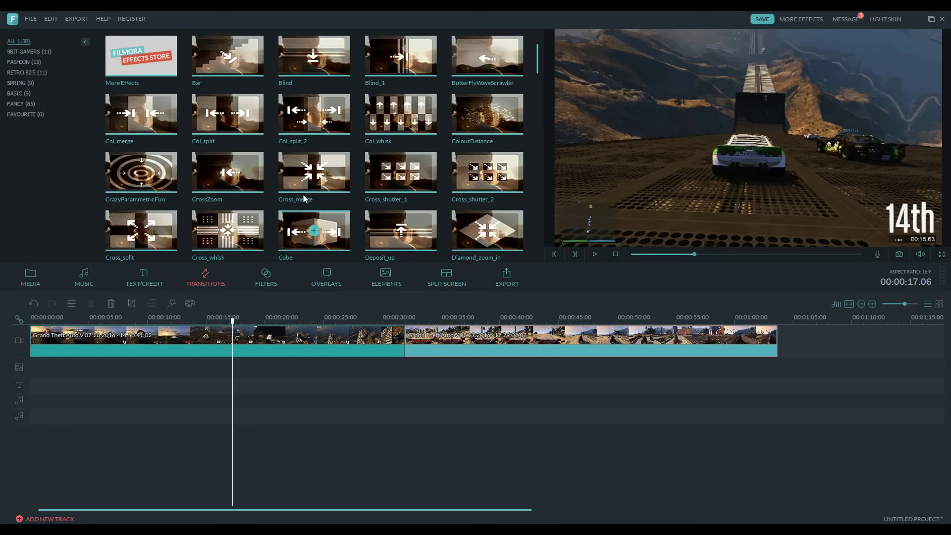
{"action": "left_click_drag", "start_coordinate": [208, 58], "coordinate": [399, 345]}
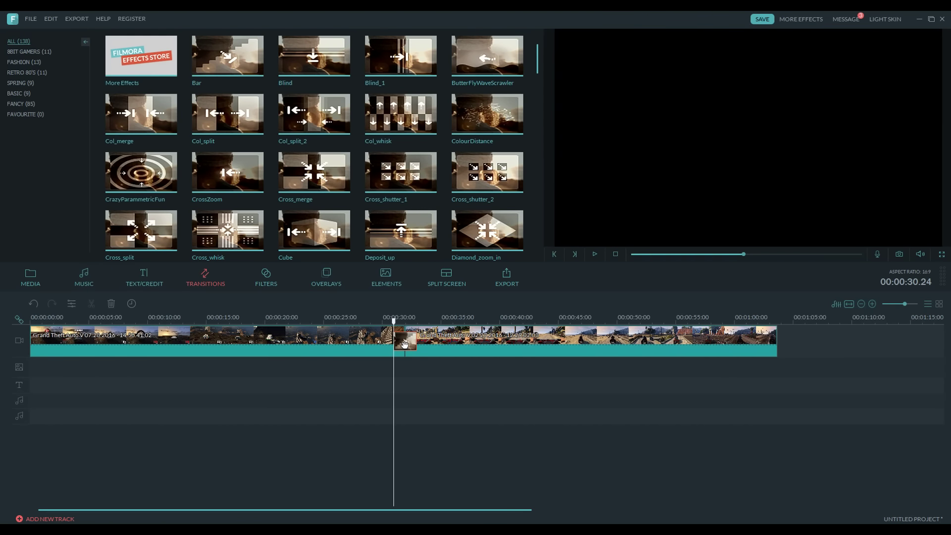
- Open the Bar transition's settings and lengthen its duration to 00:00:05.03
{"action": "double_click", "coordinate": [405, 342]}
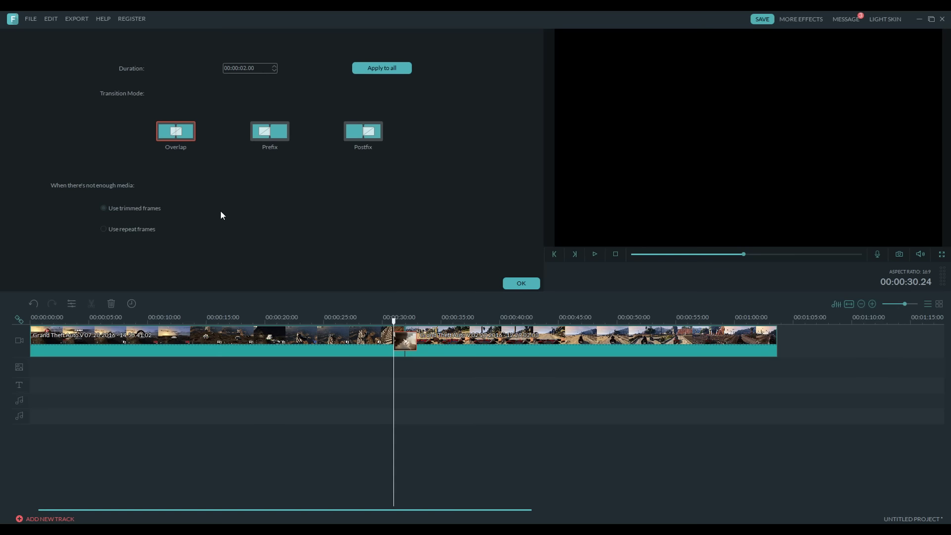
{"action": "left_click", "coordinate": [273, 67]}
{"action": "left_click", "coordinate": [273, 67]}
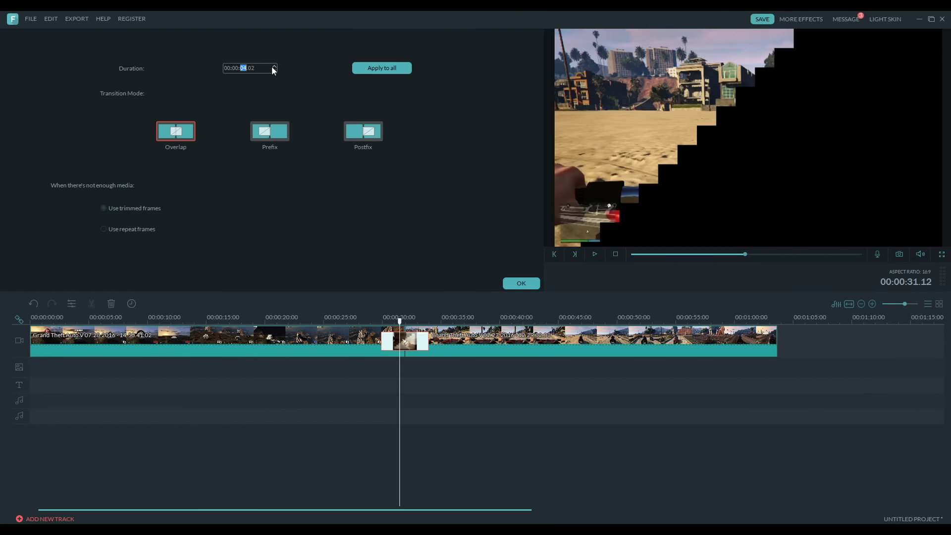
{"action": "left_click", "coordinate": [273, 66]}
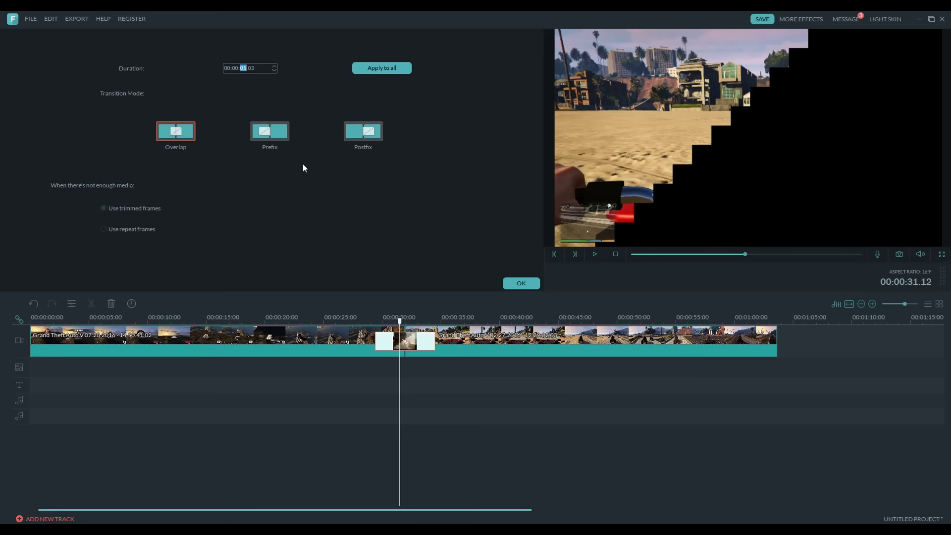
- Try the Prefix mode for the transition between the clips and set its mode to Postfix
{"action": "left_click", "coordinate": [370, 320]}
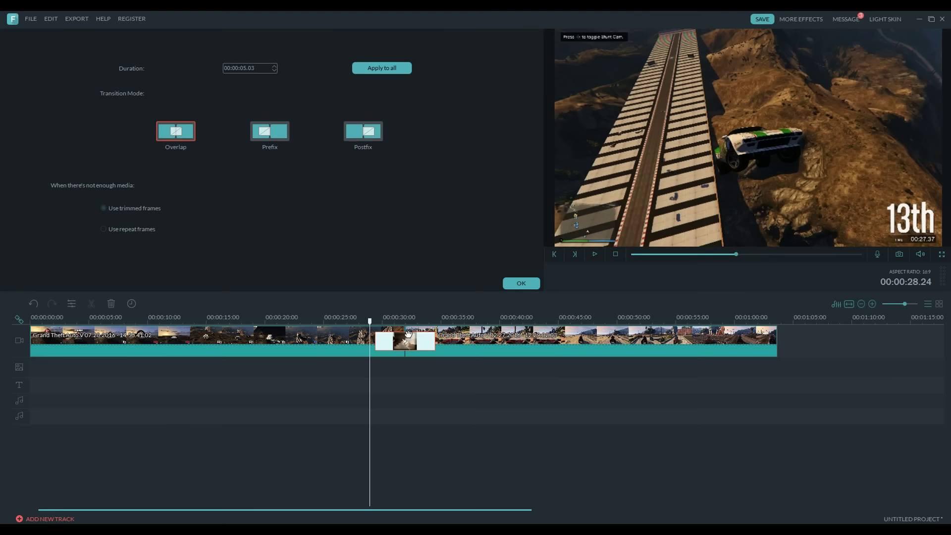
{"action": "left_click", "coordinate": [266, 126]}
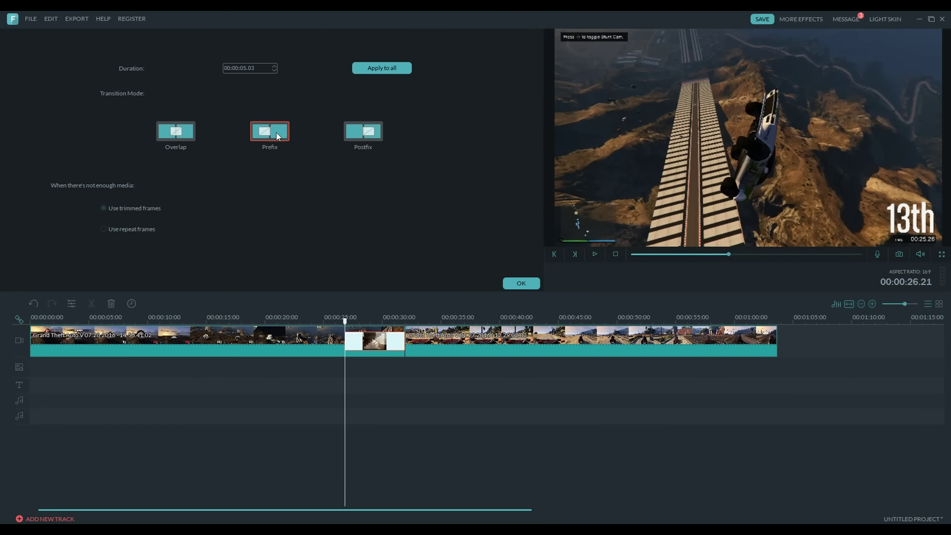
{"action": "left_click", "coordinate": [371, 132]}
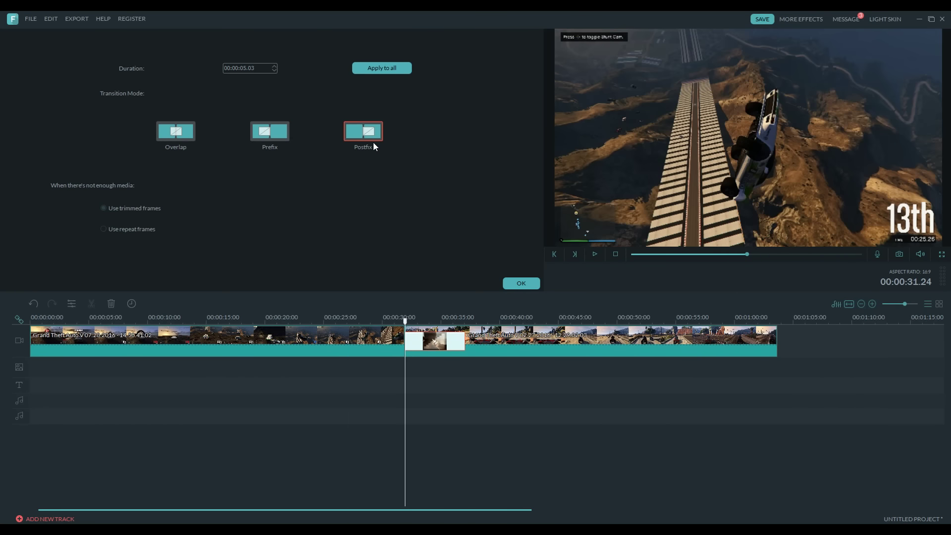
- Try the Overlap mode for the transition, set its mode to Prefix using trimmed frames, and apply the settings
{"action": "left_click", "coordinate": [198, 127]}
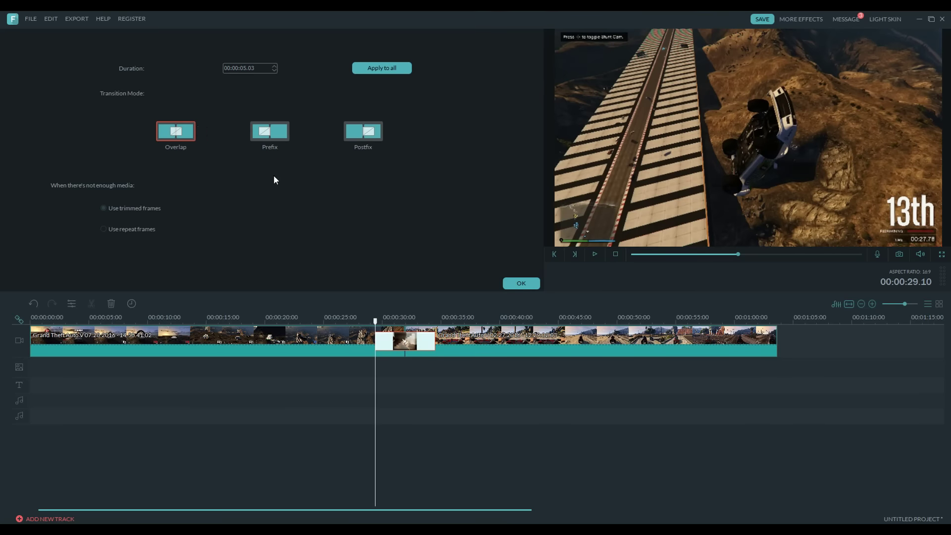
{"action": "left_click", "coordinate": [275, 139]}
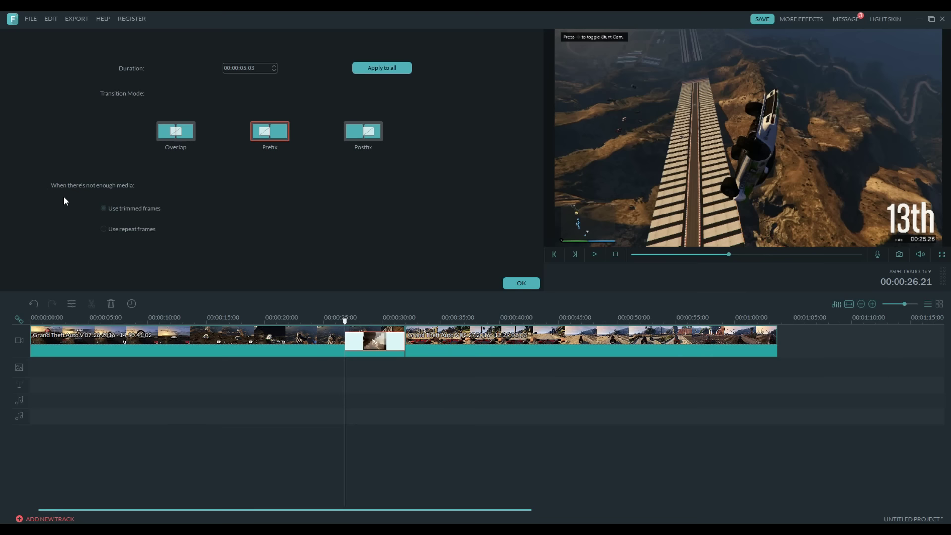
{"action": "left_click", "coordinate": [767, 319]}
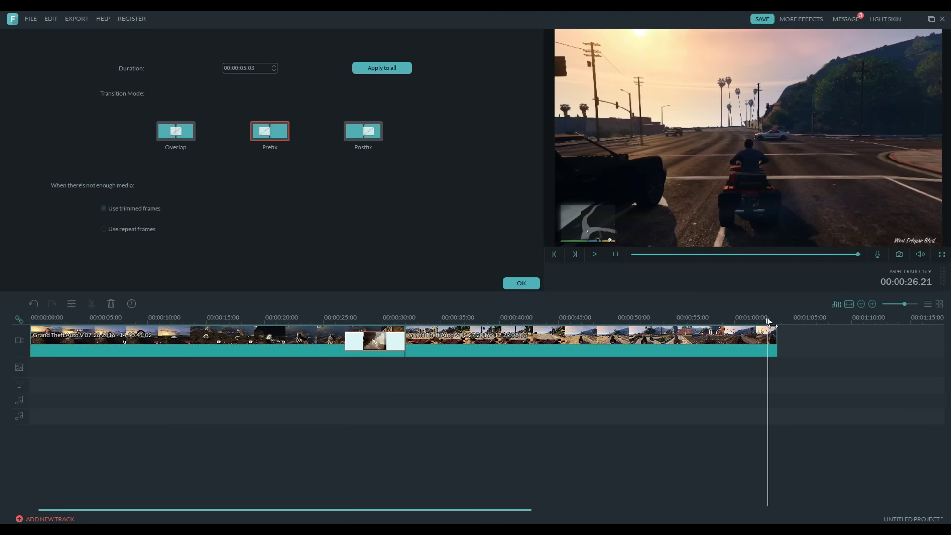
{"action": "left_click", "coordinate": [124, 210]}
{"action": "left_click", "coordinate": [521, 283]}
{"action": "left_click", "coordinate": [359, 317]}
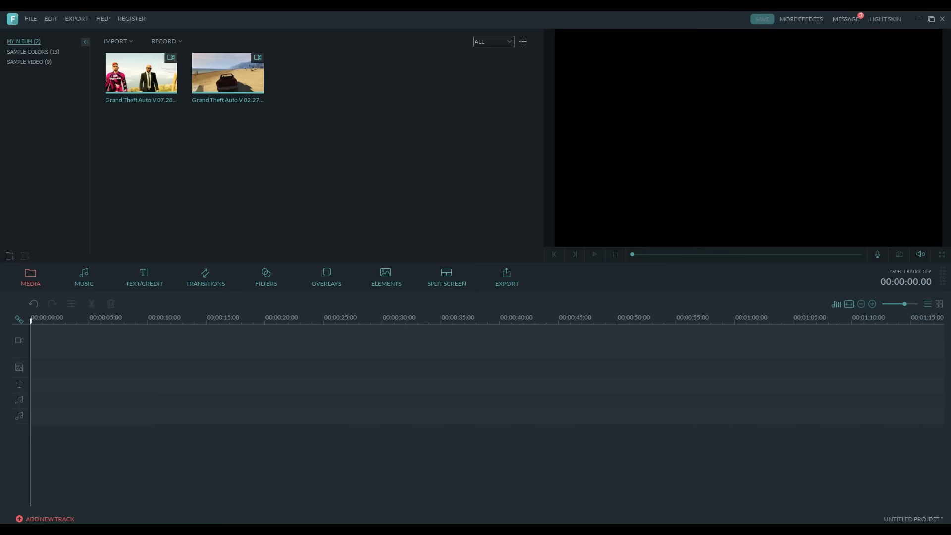
- Place the Grand Theft Auto V 02.27 clip on the video track with the PurpleLomo filter beneath it, and trim it to about 18 seconds
{"action": "left_click_drag", "start_coordinate": [207, 80], "coordinate": [229, 337]}
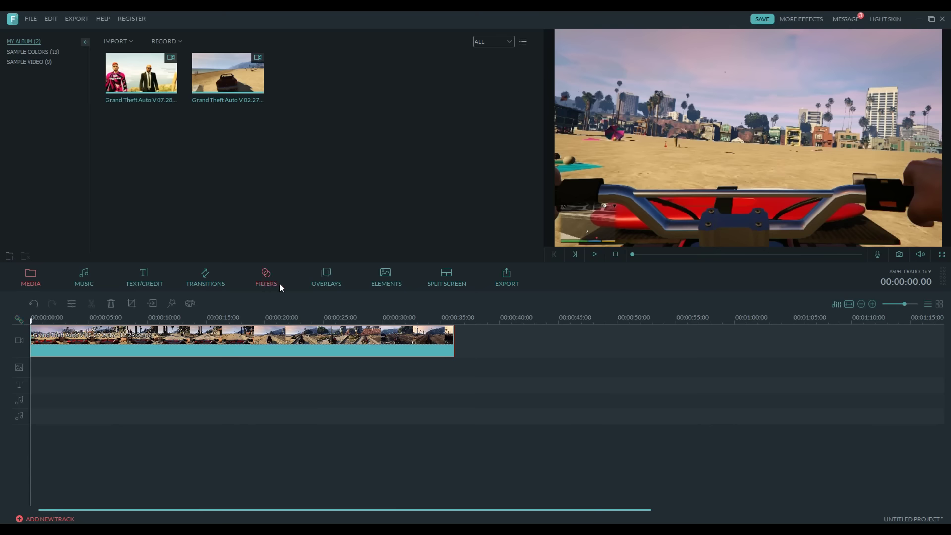
{"action": "left_click", "coordinate": [258, 277]}
{"action": "left_click_drag", "start_coordinate": [227, 174], "coordinate": [246, 364]}
{"action": "left_click_drag", "start_coordinate": [152, 323], "coordinate": [181, 321]}
{"action": "left_click_drag", "start_coordinate": [450, 340], "coordinate": [246, 344]}
- Try deleting the PurpleLomo filter on its own, clear both clip and filter from the timeline, and return to the media library
{"action": "left_click", "coordinate": [147, 367]}
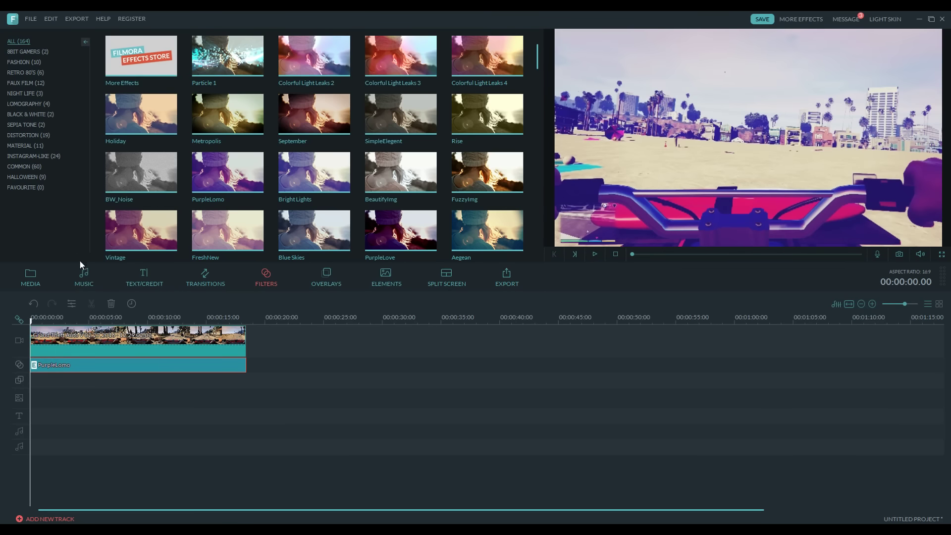
{"action": "key", "text": "Delete"}
{"action": "left_click", "coordinate": [42, 341]}
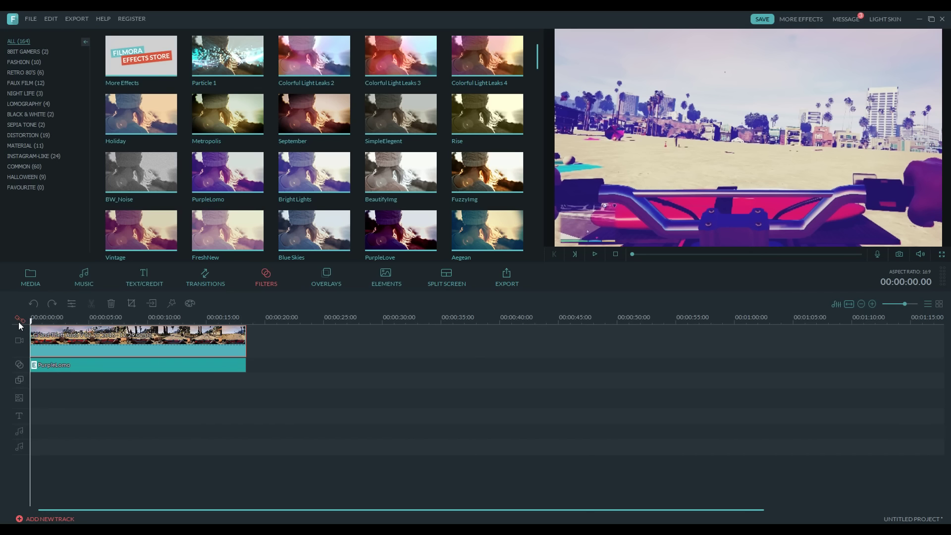
{"action": "left_click", "coordinate": [67, 364]}
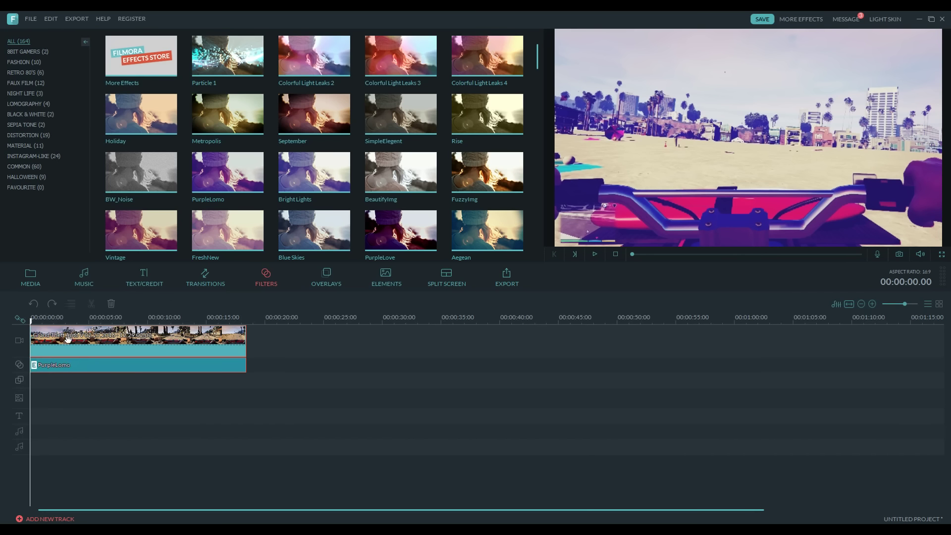
{"action": "left_click", "coordinate": [151, 350]}
{"action": "key", "text": "Delete"}
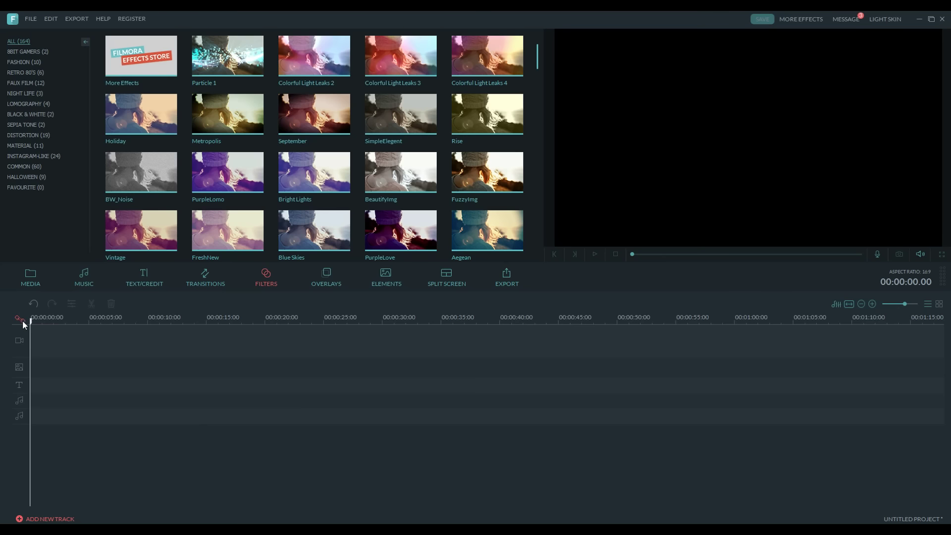
{"action": "left_click", "coordinate": [31, 276]}
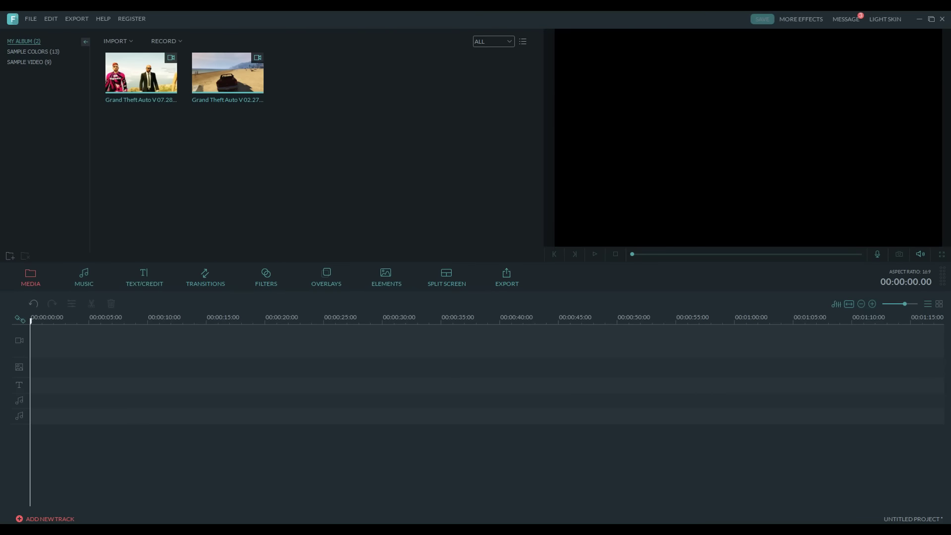
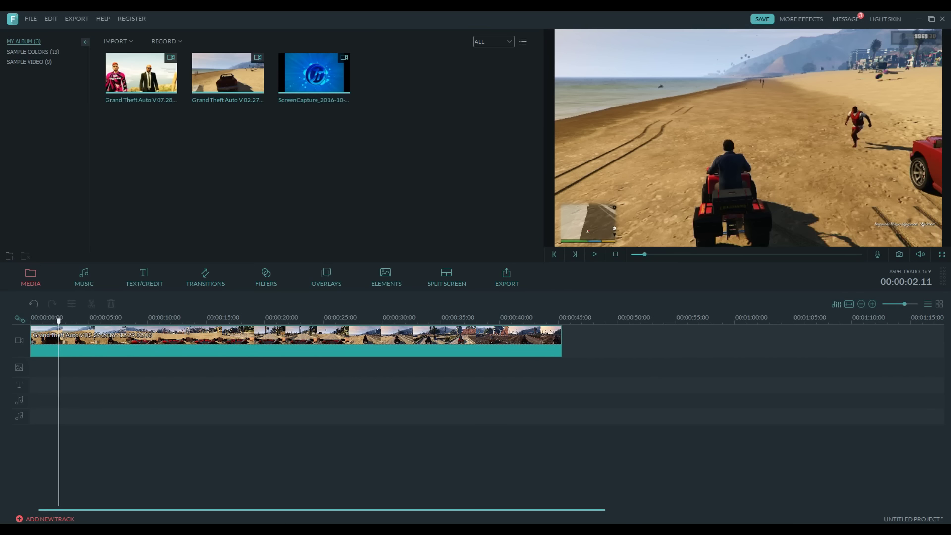
- Preview the Gamer Music 2 and Gamer Music 3 tracks in the 8bit Gamers music category
{"action": "left_click", "coordinate": [79, 275]}
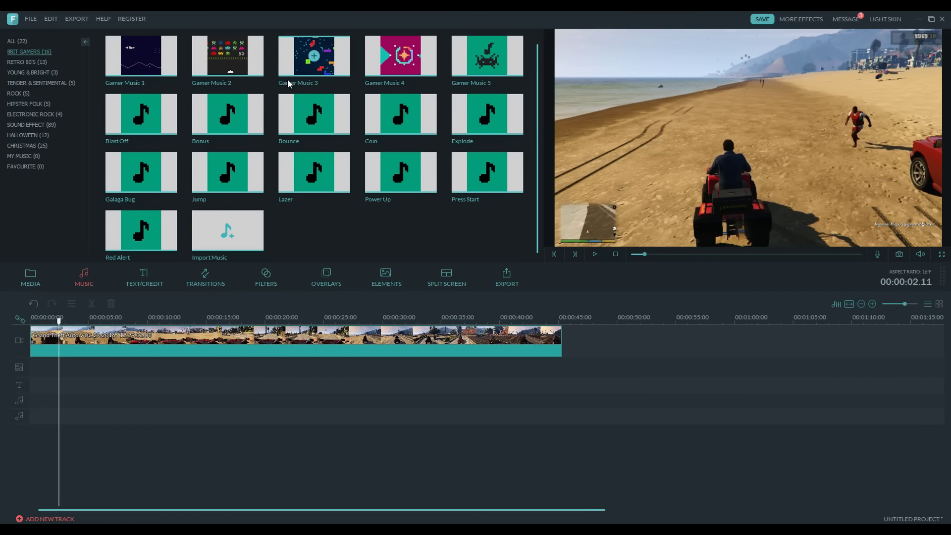
{"action": "left_click", "coordinate": [212, 70]}
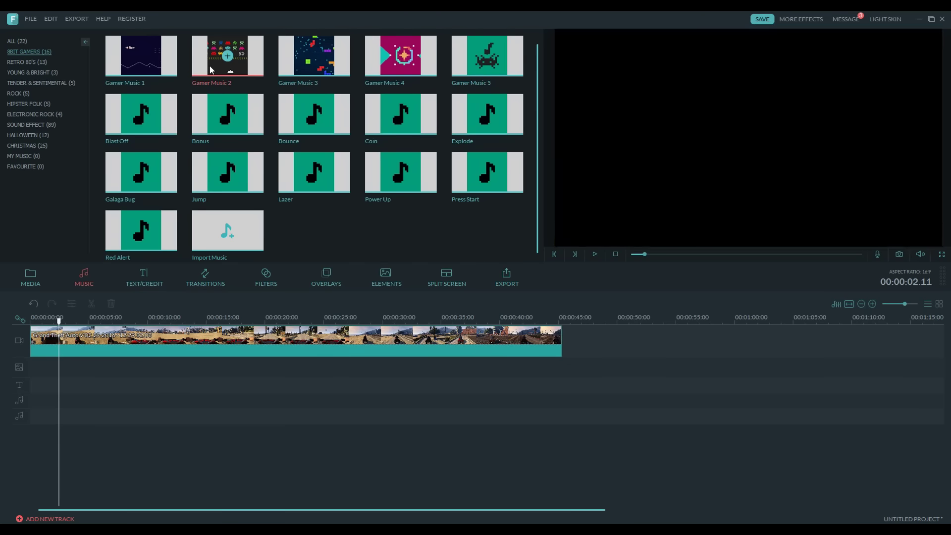
{"action": "left_click", "coordinate": [616, 254]}
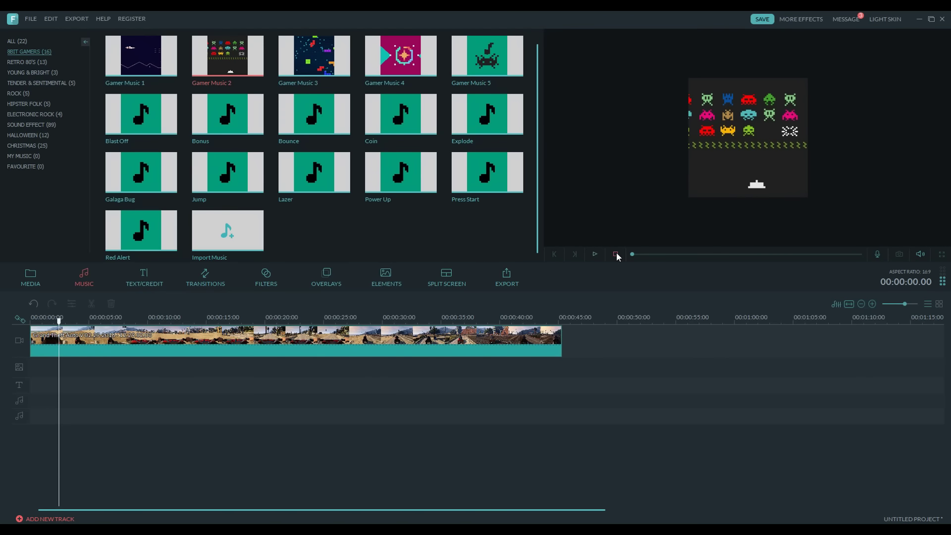
{"action": "left_click", "coordinate": [295, 54]}
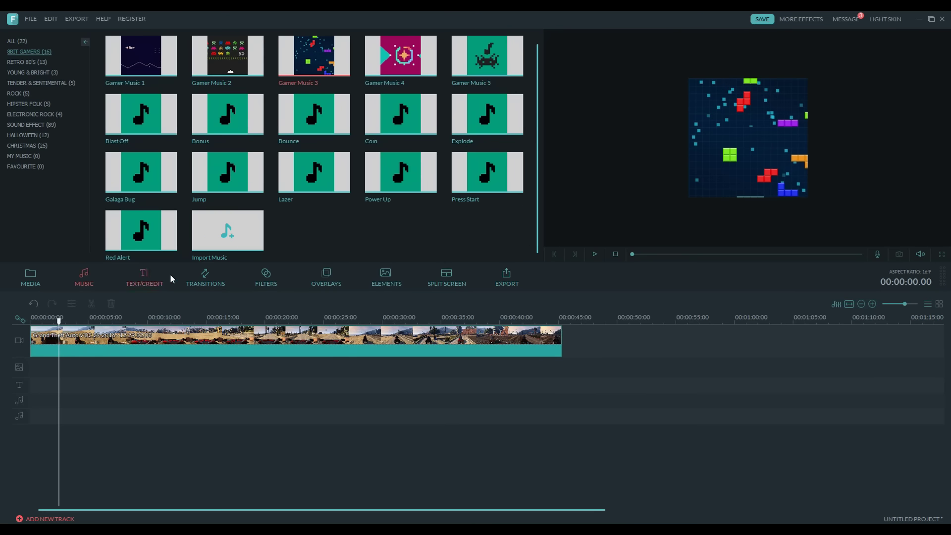
- Preview the Waka Opener 1, Waka Opener 3 and Blocks Opener titles in the 8bit Gamers text category
{"action": "left_click", "coordinate": [145, 280]}
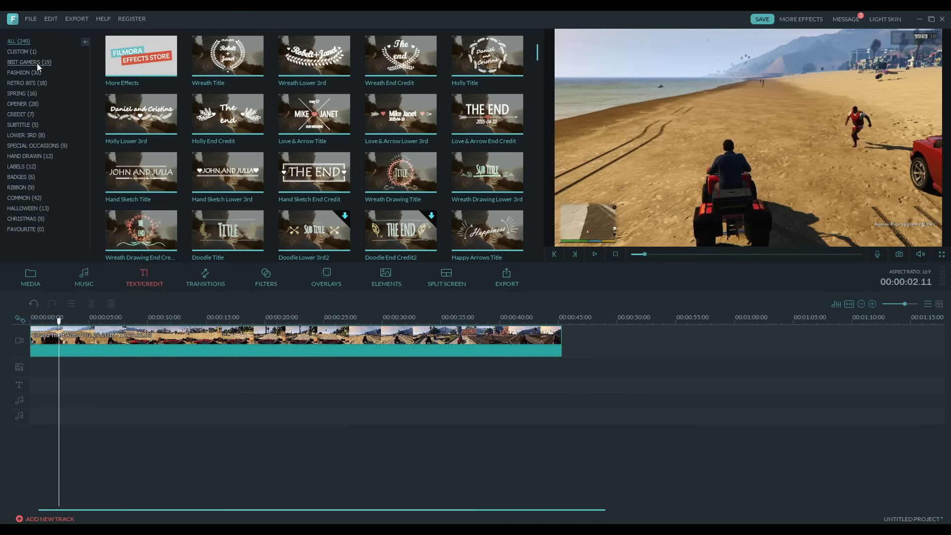
{"action": "left_click", "coordinate": [36, 63]}
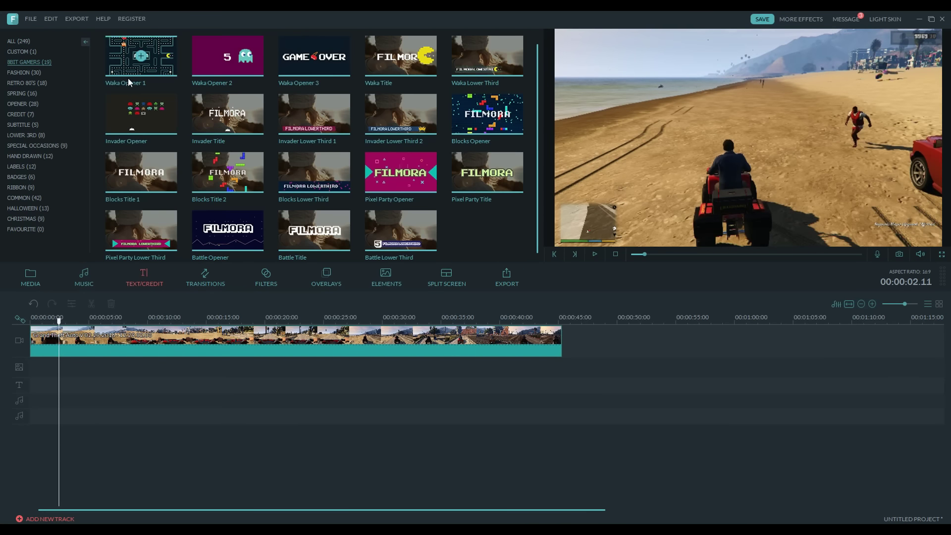
{"action": "left_click", "coordinate": [114, 61]}
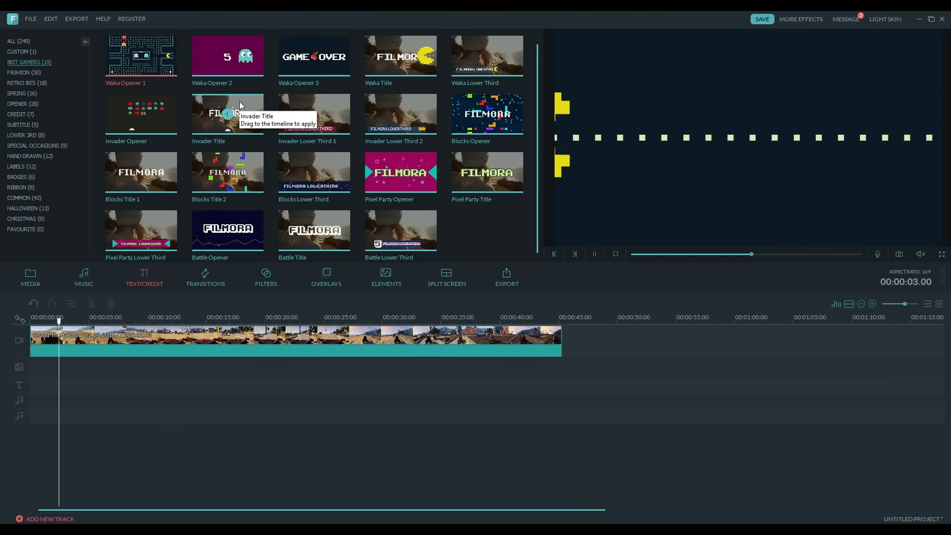
{"action": "left_click", "coordinate": [285, 67]}
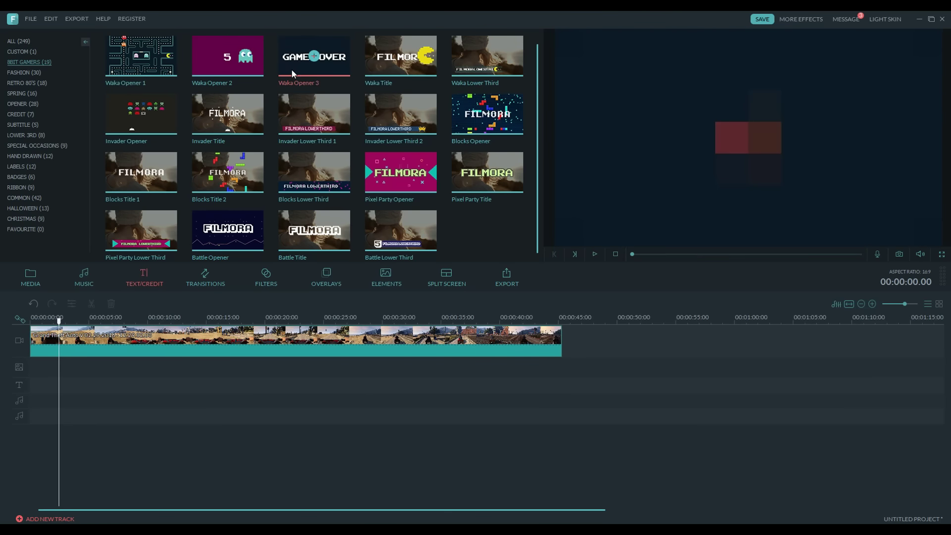
{"action": "left_click", "coordinate": [472, 122]}
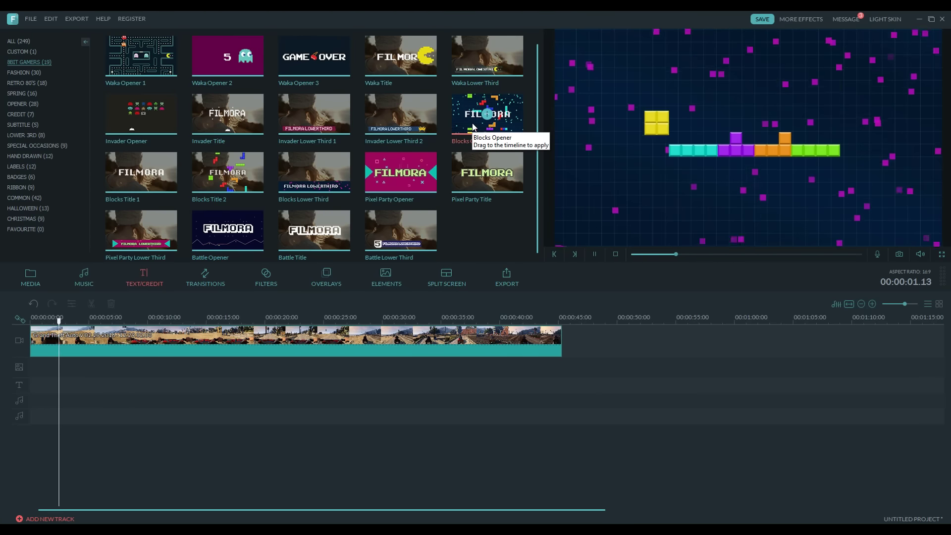
- Add the Blocks Opener title after the gameplay clip on the timeline and move its coloured blocks graphic off the title text
{"action": "left_click_drag", "start_coordinate": [473, 127], "coordinate": [632, 319]}
{"action": "double_click", "coordinate": [743, 140]}
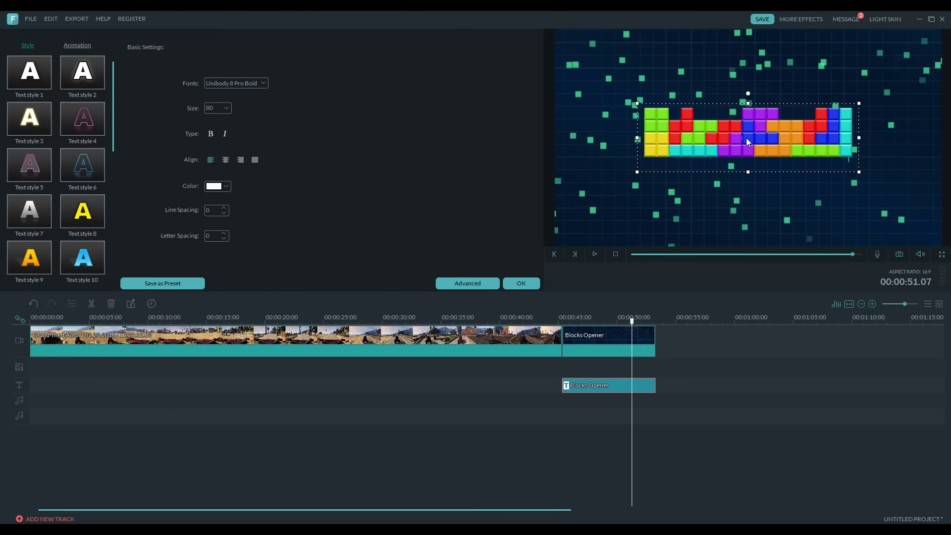
{"action": "left_click", "coordinate": [715, 131]}
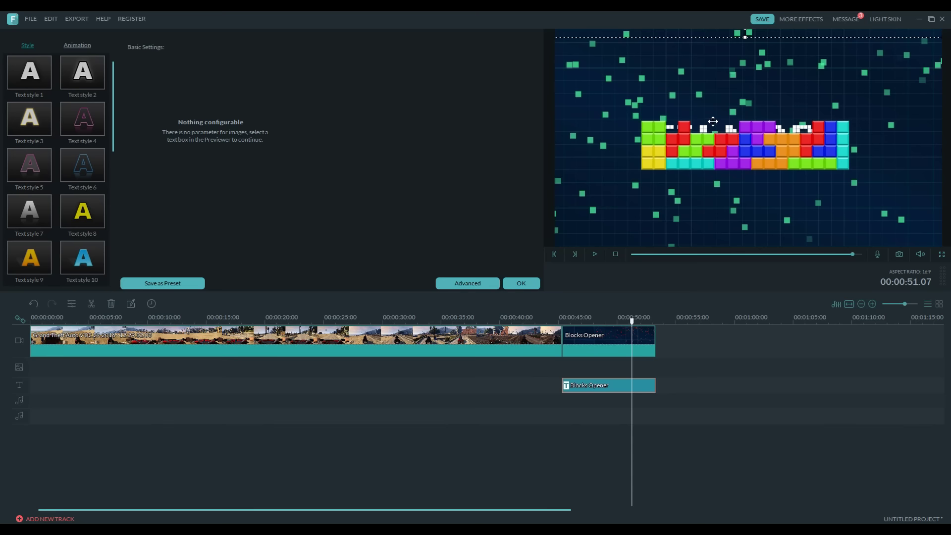
{"action": "left_click_drag", "start_coordinate": [714, 131], "coordinate": [738, 146]}
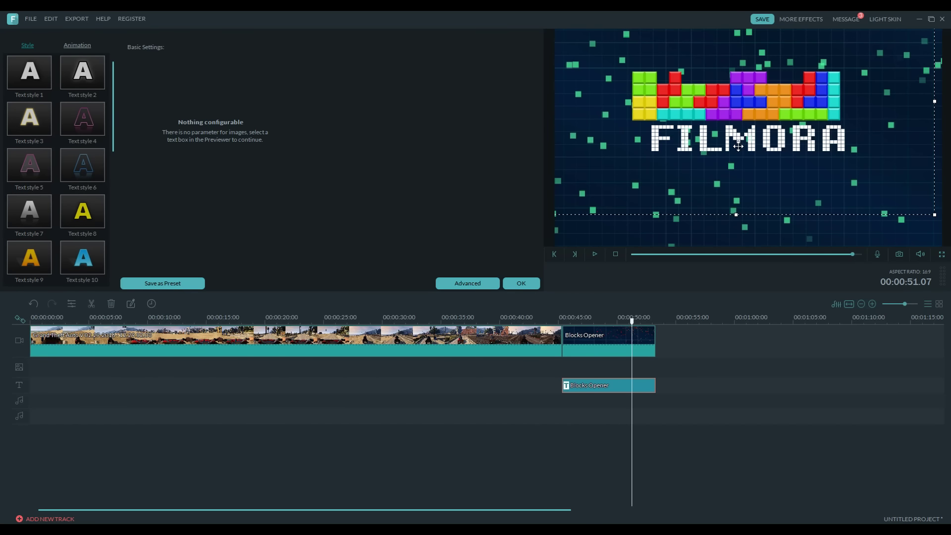
- Replace the FILMORA text in the Blocks Opener with the presenter's first name
{"action": "left_click", "coordinate": [855, 141]}
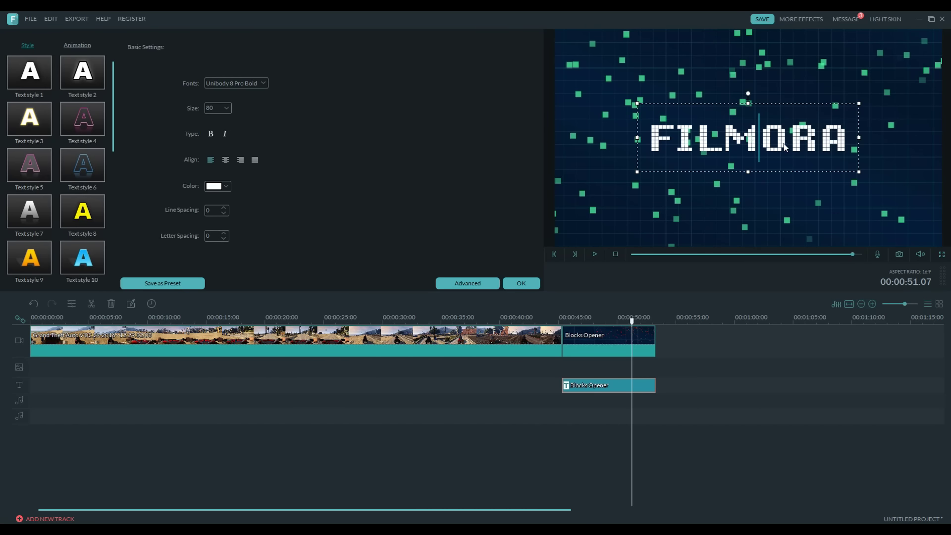
{"action": "left_click_drag", "start_coordinate": [855, 142], "coordinate": [633, 134]}
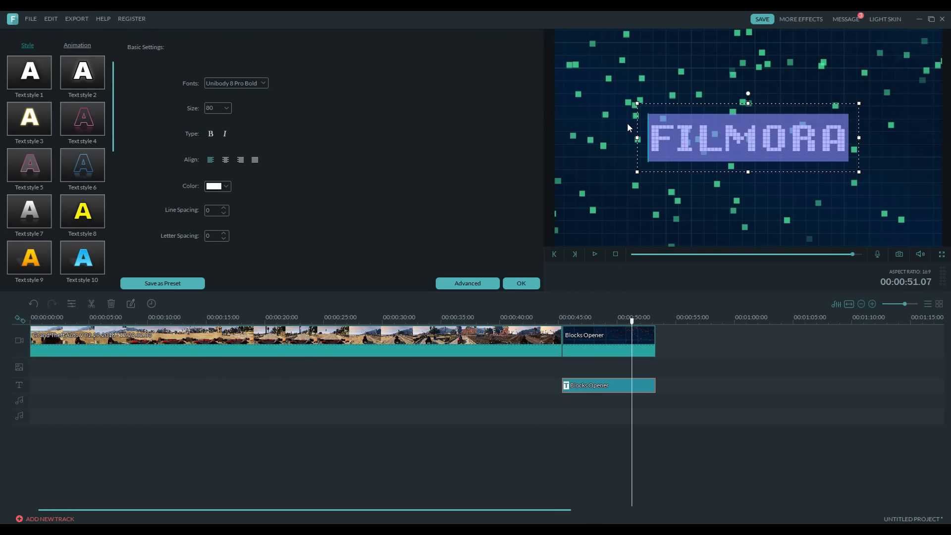
{"action": "type", "text": "Jeff"}
- Reposition the Blocks Opener elements so the name sits near the centre of the frame with the coloured blocks graphic above it
{"action": "left_click", "coordinate": [833, 103]}
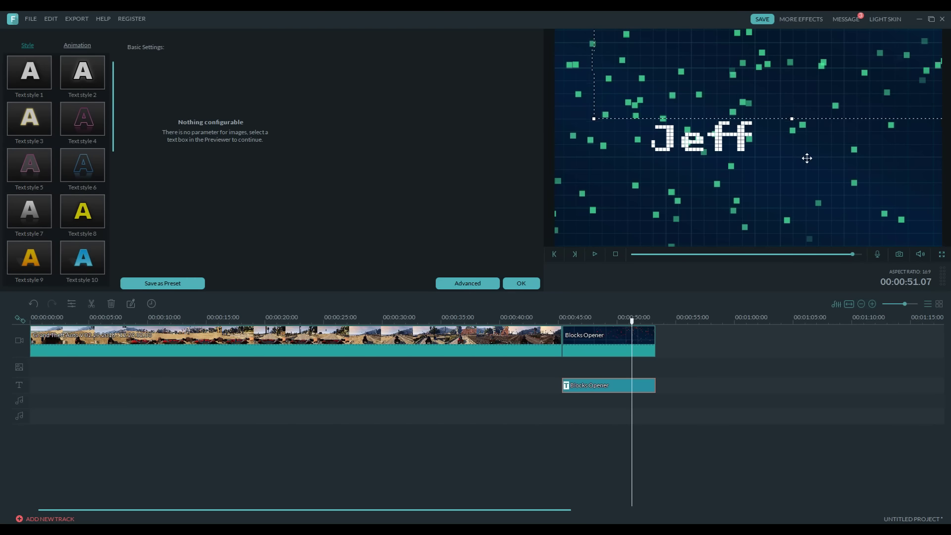
{"action": "left_click", "coordinate": [810, 155]}
{"action": "left_click", "coordinate": [706, 157]}
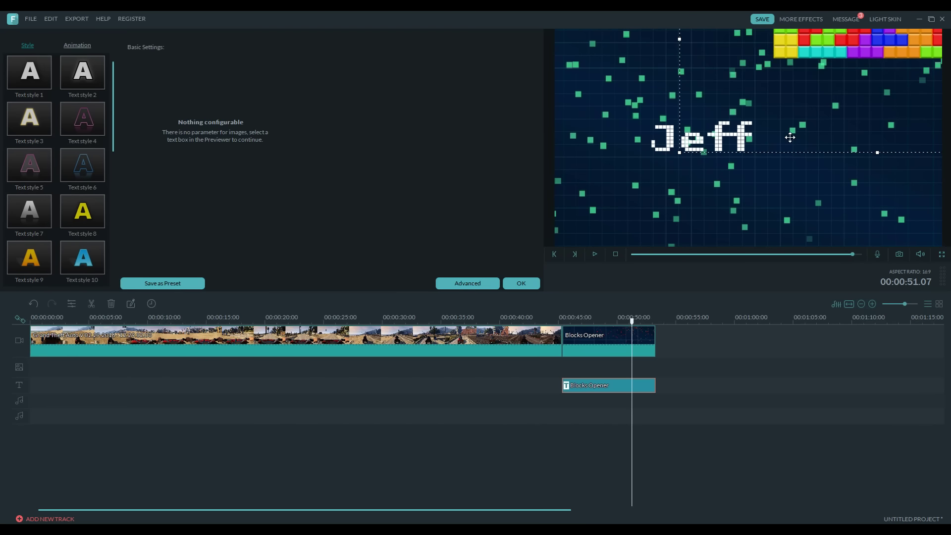
{"action": "left_click", "coordinate": [693, 133]}
{"action": "left_click_drag", "start_coordinate": [687, 100], "coordinate": [757, 113]}
{"action": "left_click", "coordinate": [765, 52]}
{"action": "left_click_drag", "start_coordinate": [688, 159], "coordinate": [681, 133]}
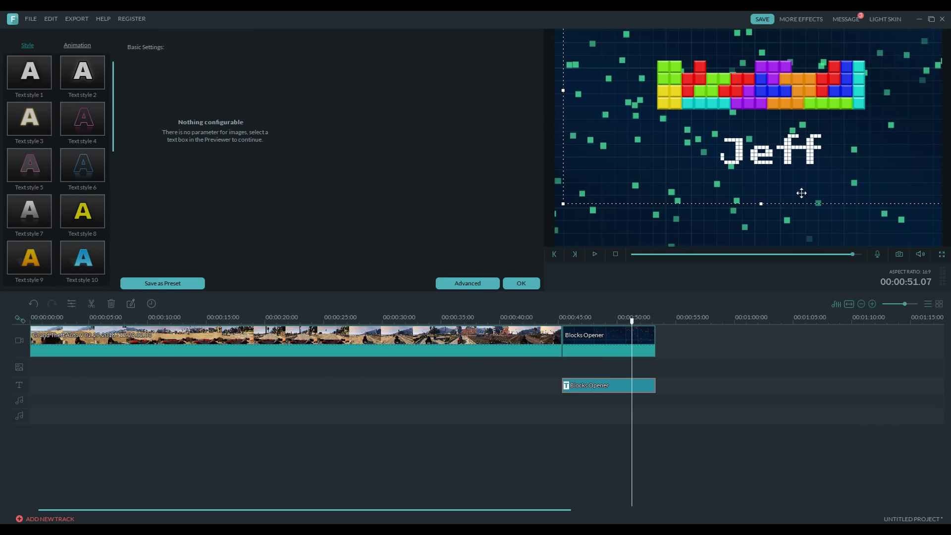
{"action": "left_click_drag", "start_coordinate": [763, 204], "coordinate": [758, 158]}
{"action": "left_click", "coordinate": [792, 163]}
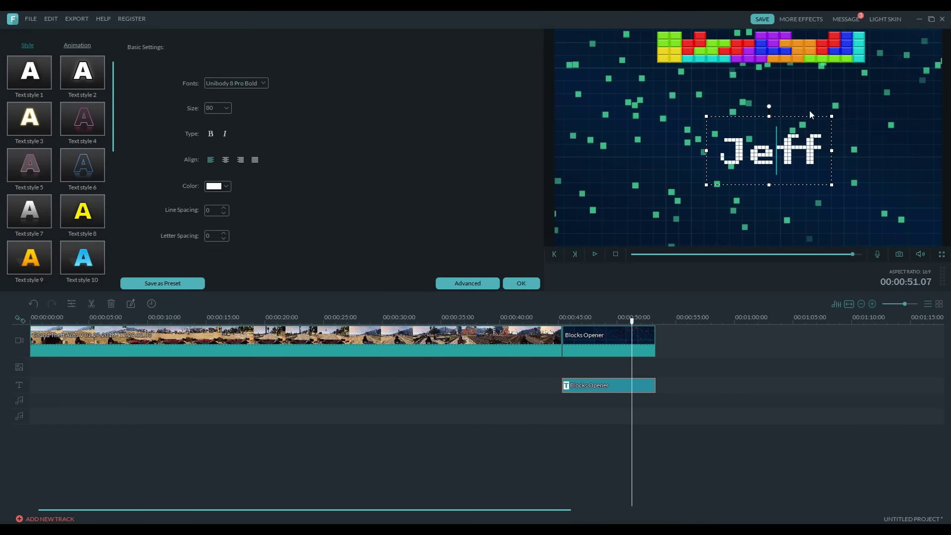
{"action": "left_click", "coordinate": [798, 59]}
{"action": "left_click_drag", "start_coordinate": [779, 81], "coordinate": [792, 125]}
{"action": "left_click", "coordinate": [767, 161]}
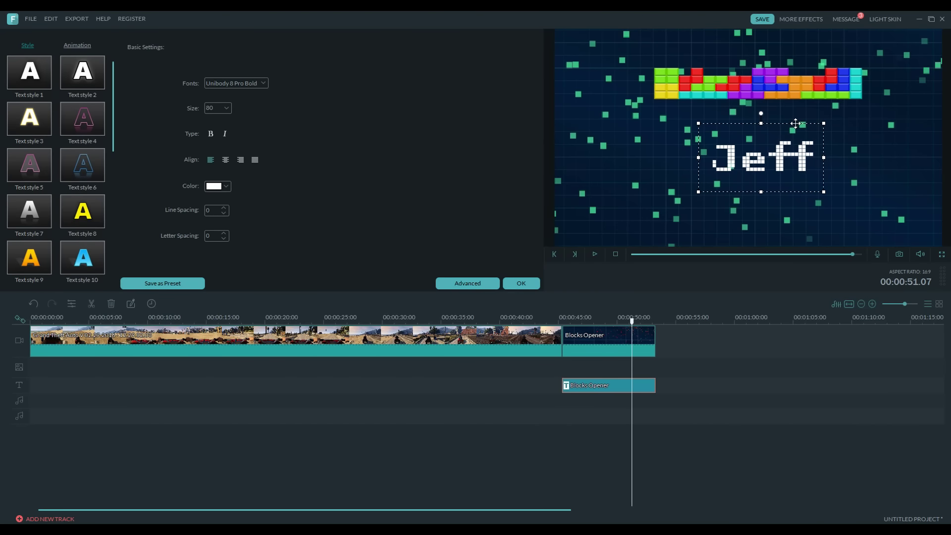
- Apply the title edits and play the Blocks Opener from its start on the timeline
{"action": "left_click", "coordinate": [521, 283]}
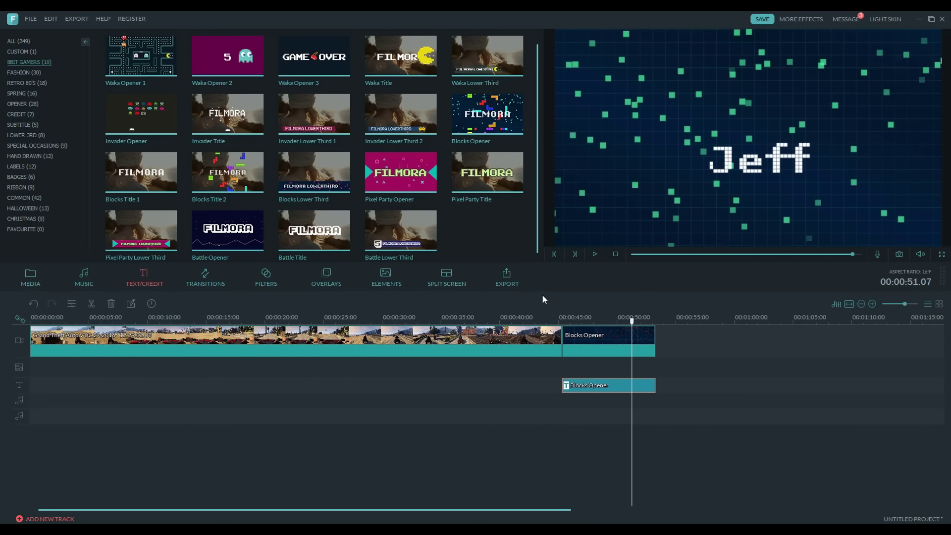
{"action": "left_click", "coordinate": [563, 318]}
{"action": "key", "text": "space"}
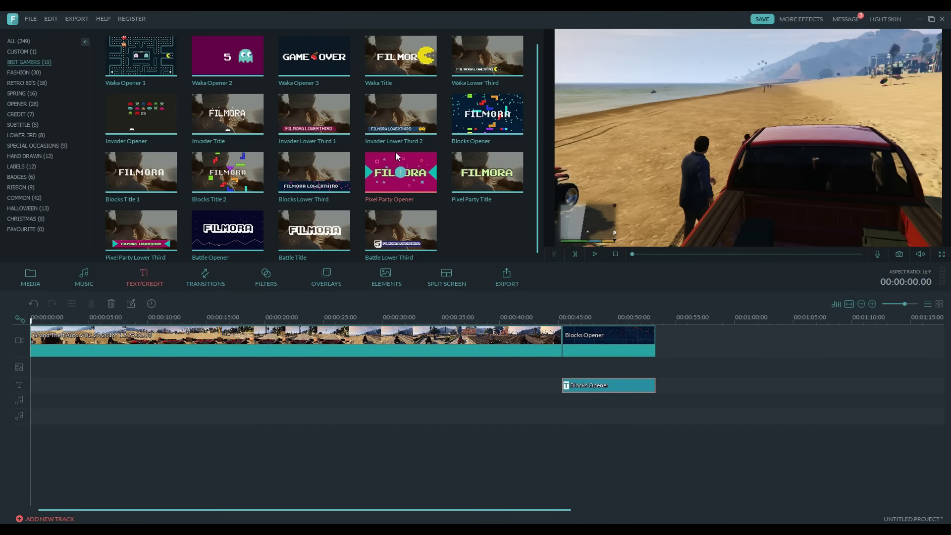
- Preview the Pixel Party Opener, Battle Opener and Blocks Lower Third titles
{"action": "left_click", "coordinate": [378, 174]}
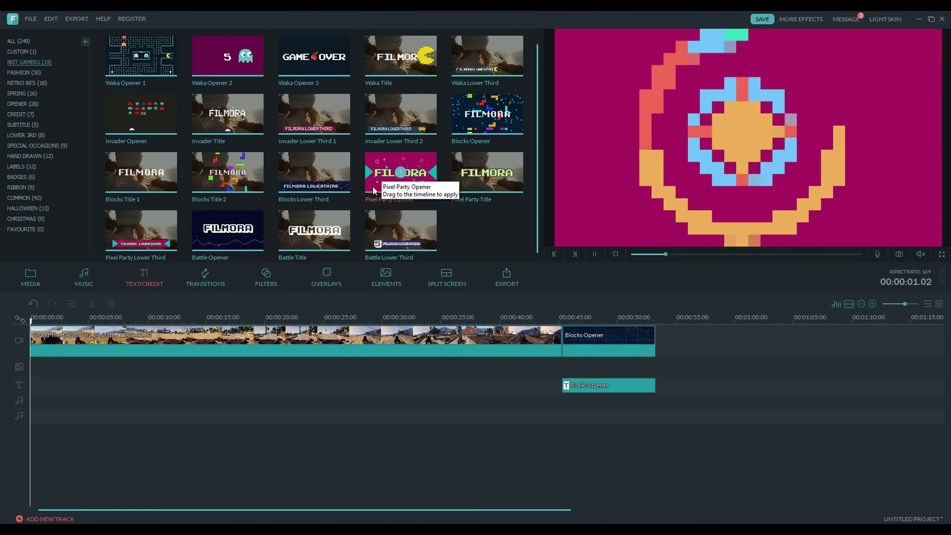
{"action": "left_click", "coordinate": [211, 240]}
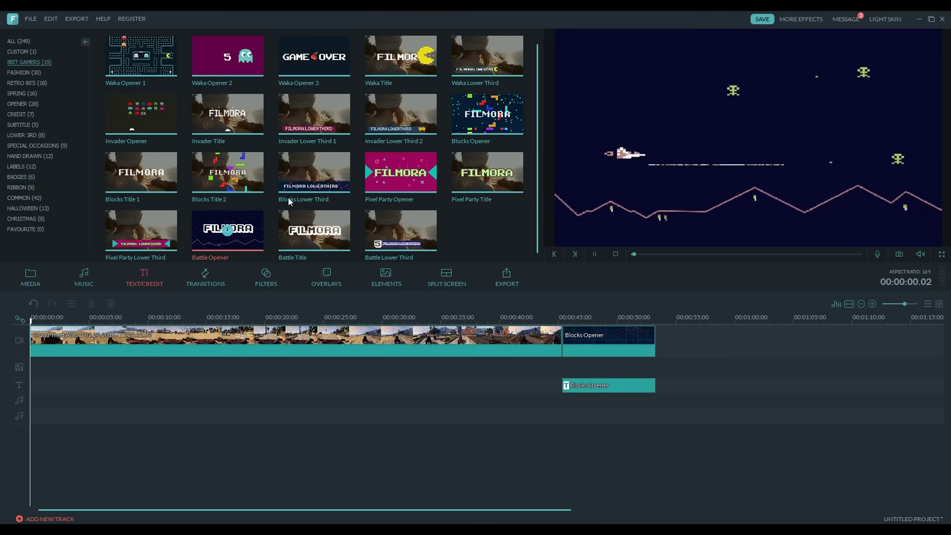
{"action": "left_click", "coordinate": [286, 182]}
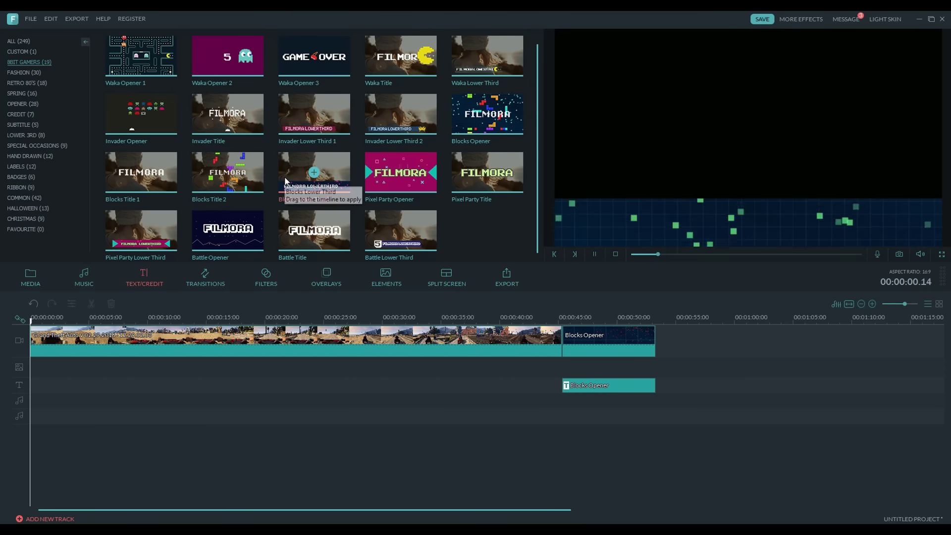
- Preview the Battle Lower Third title
{"action": "left_click", "coordinate": [379, 244]}
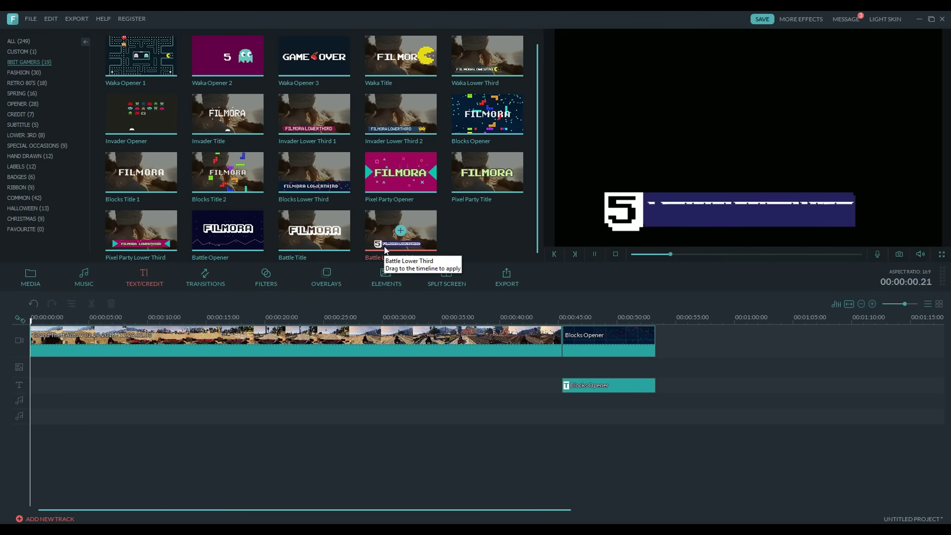
- Add the 8bit Gamers transition Waka Waka 1 between the gameplay clip and the Blocks Opener and play it
{"action": "left_click", "coordinate": [206, 280]}
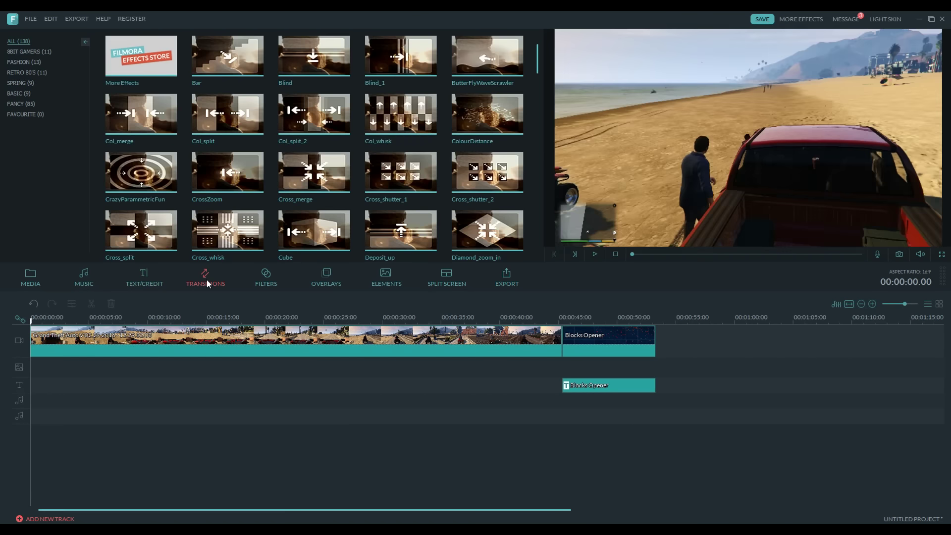
{"action": "left_click", "coordinate": [30, 53]}
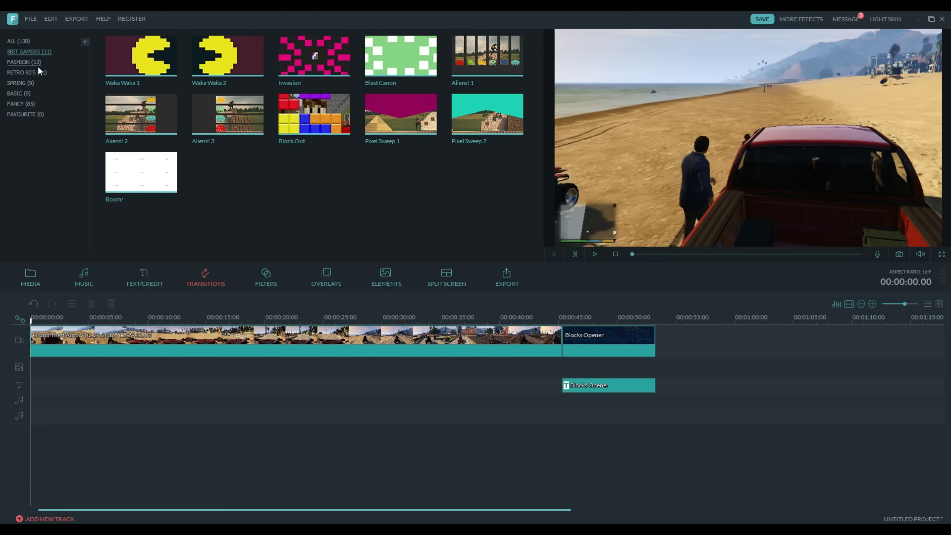
{"action": "left_click", "coordinate": [137, 57]}
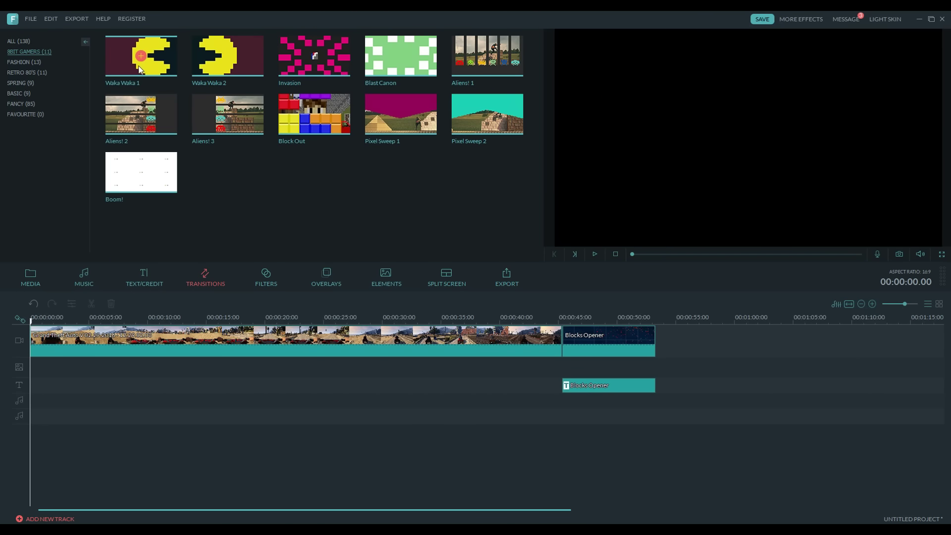
{"action": "double_click", "coordinate": [132, 68]}
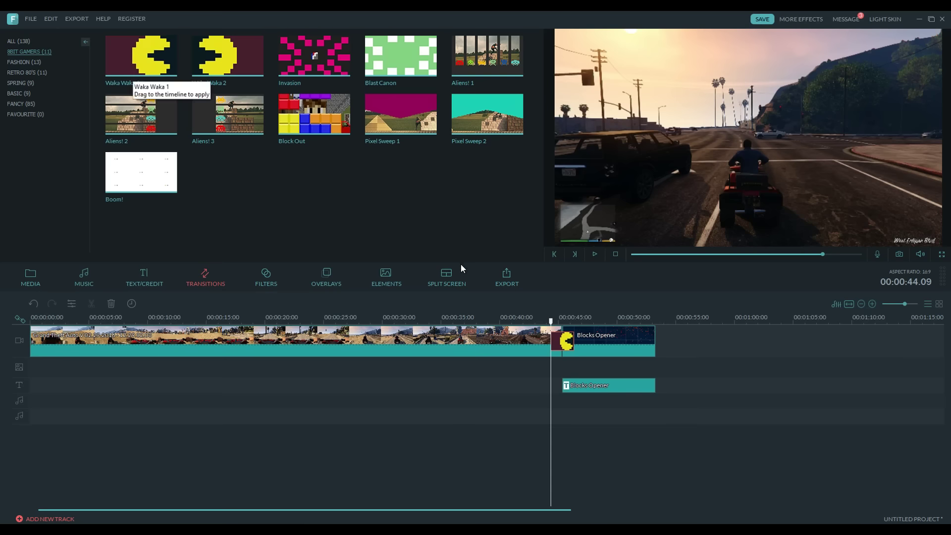
{"action": "left_click", "coordinate": [594, 254]}
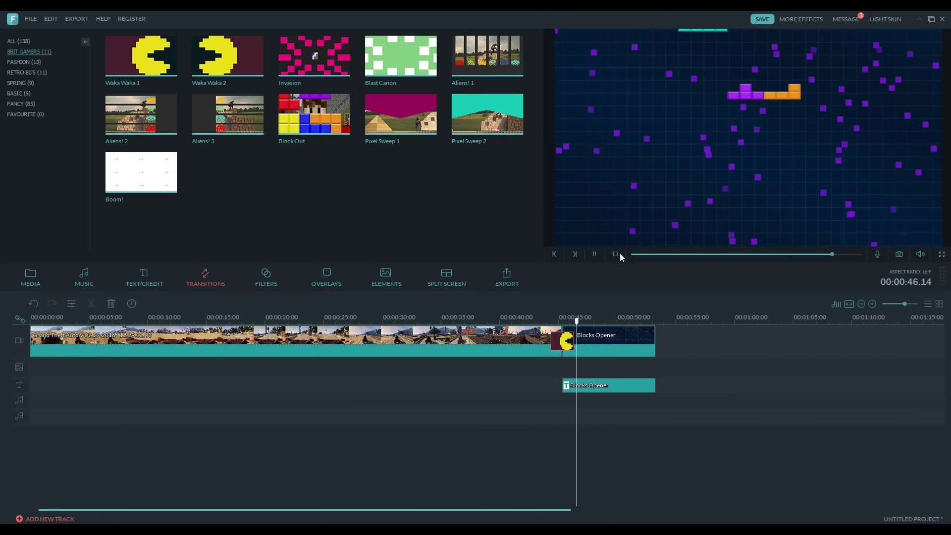
- Preview the Block Out and Aliens! 1 transitions
{"action": "left_click", "coordinate": [290, 132]}
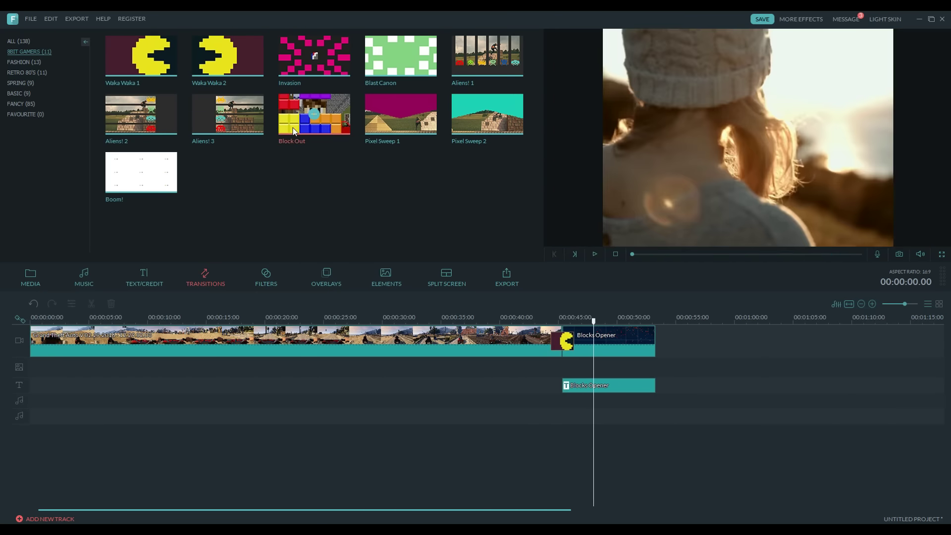
{"action": "left_click", "coordinate": [304, 131]}
{"action": "left_click", "coordinate": [461, 67]}
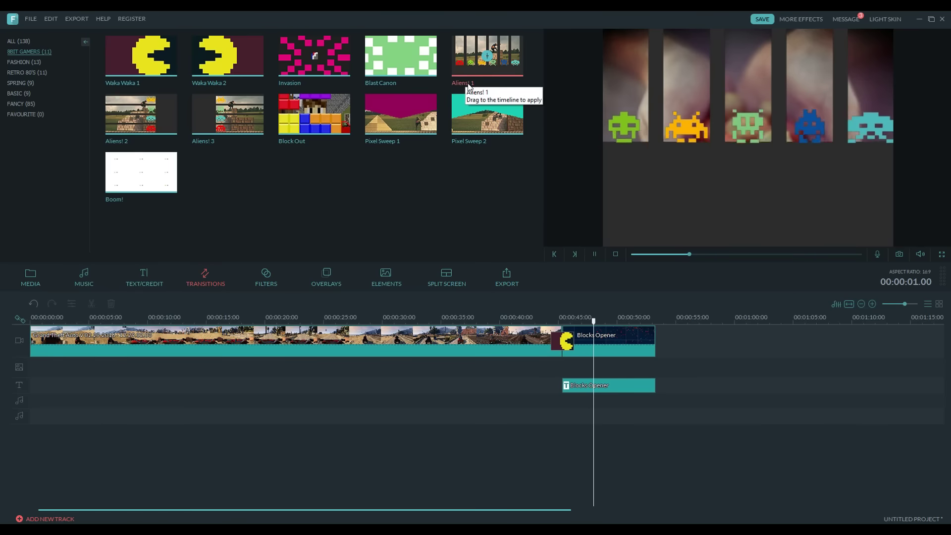
- Preview the 8bit Gamers filters Pixelate and Pixelate 2
{"action": "left_click", "coordinate": [266, 276]}
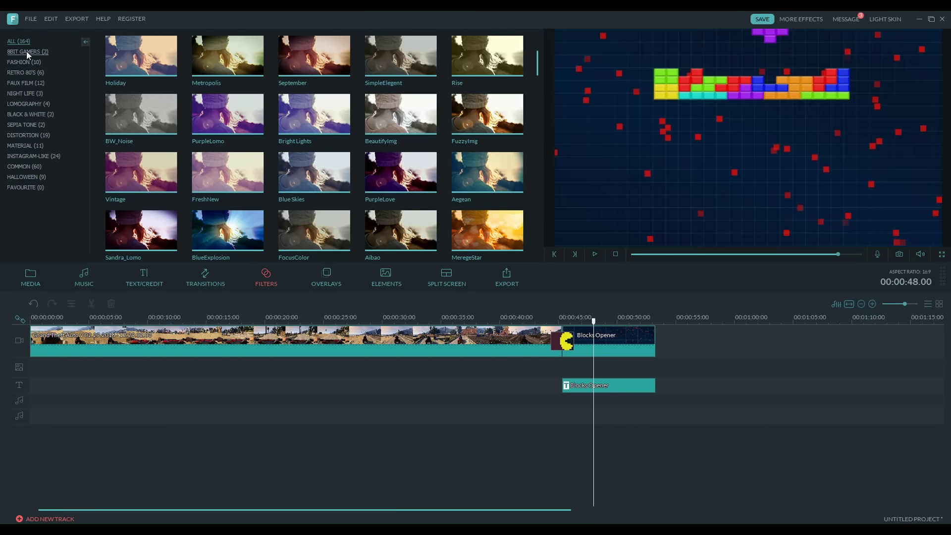
{"action": "left_click", "coordinate": [25, 51]}
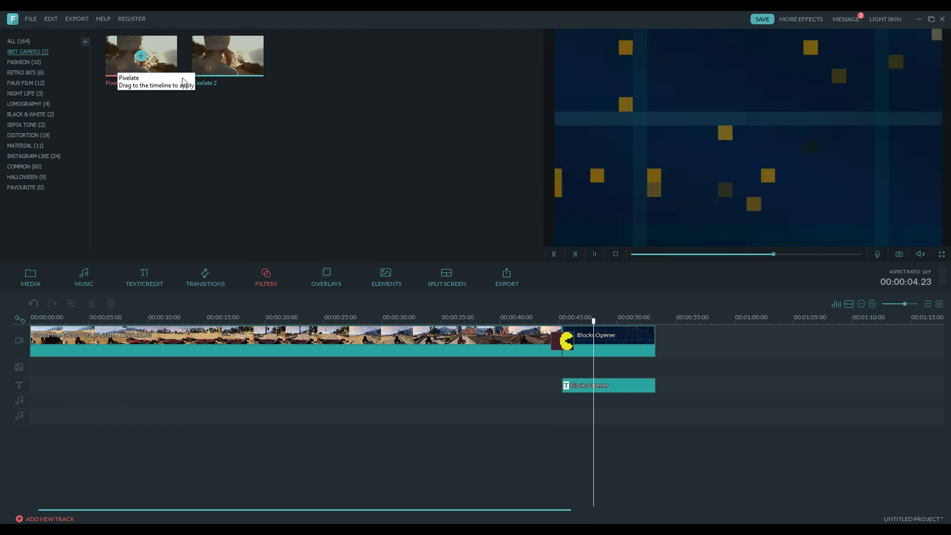
{"action": "left_click", "coordinate": [252, 71]}
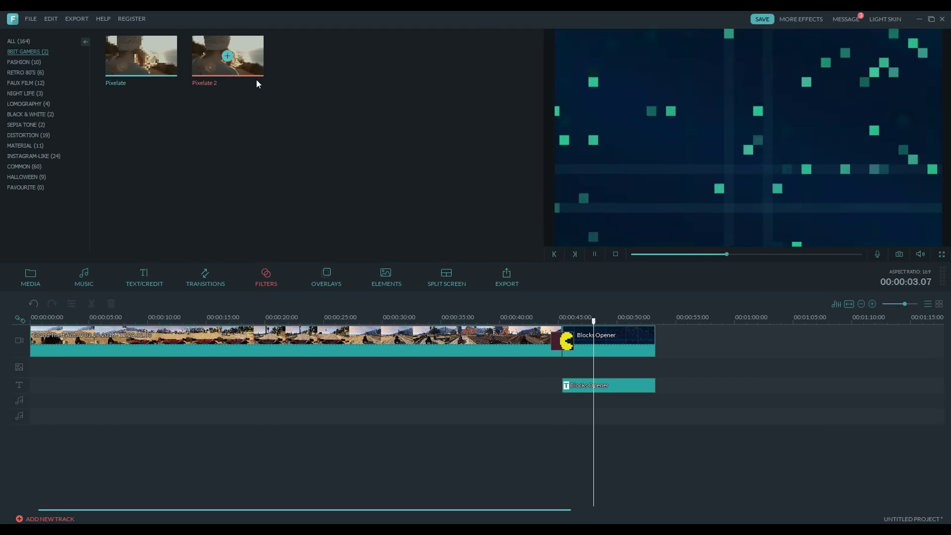
- Preview the 8bit Gamers overlays Winner, Squiggles, Victory!, Button Masher and Space Debris
{"action": "left_click", "coordinate": [344, 282]}
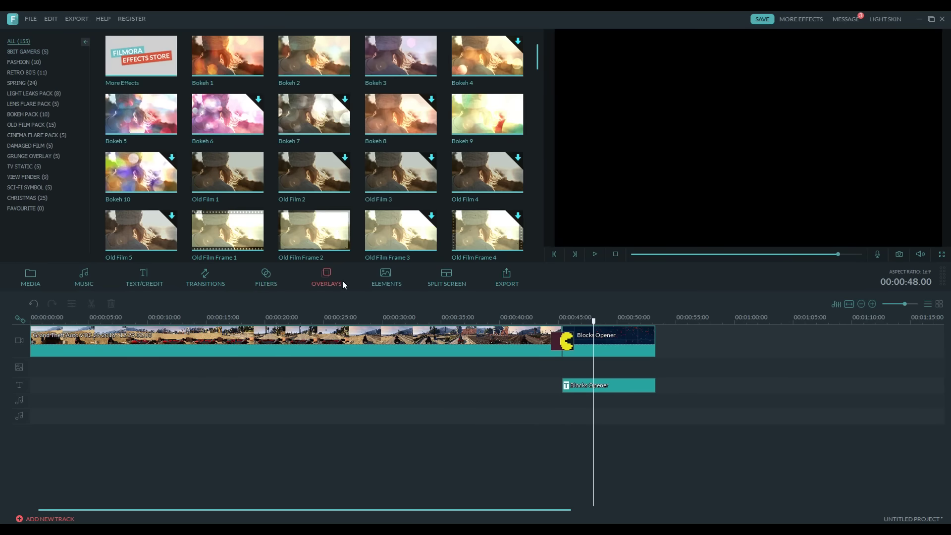
{"action": "left_click", "coordinate": [23, 52]}
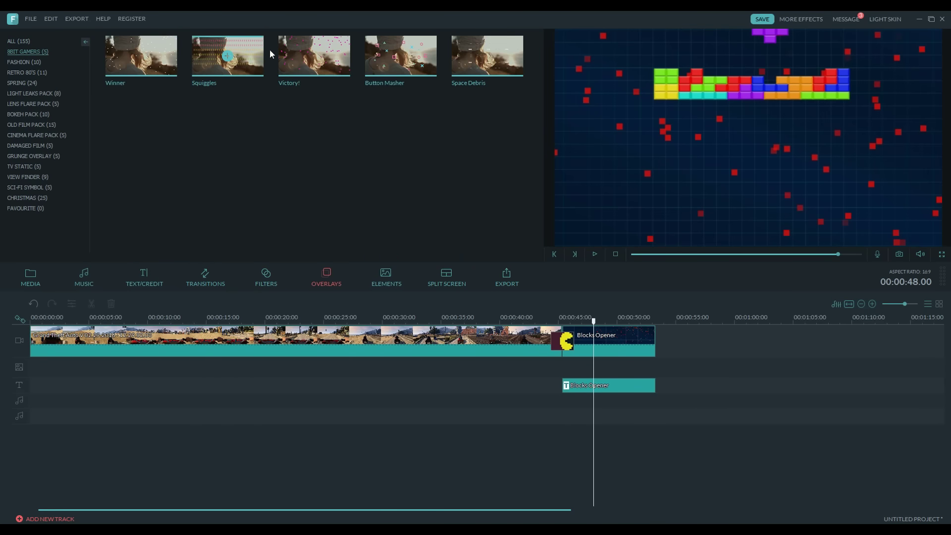
{"action": "left_click", "coordinate": [122, 75]}
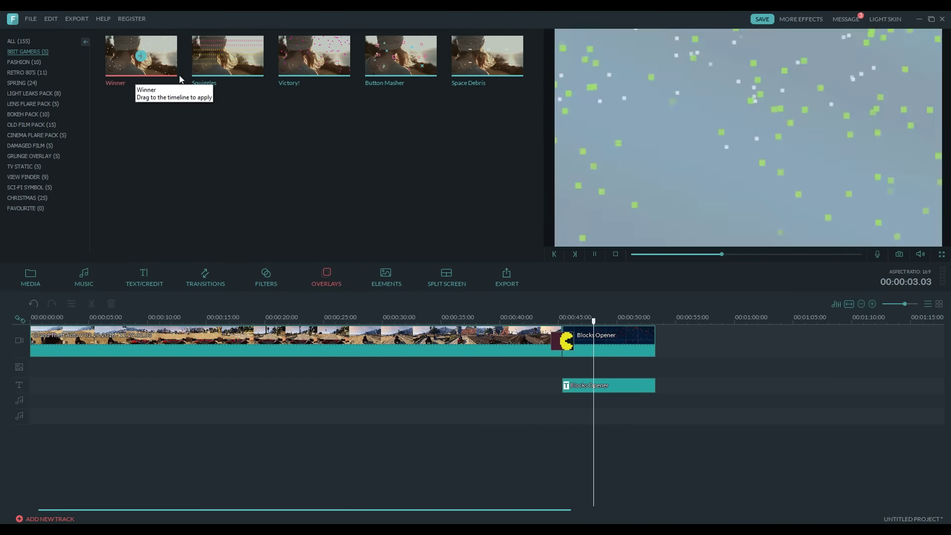
{"action": "left_click", "coordinate": [212, 73]}
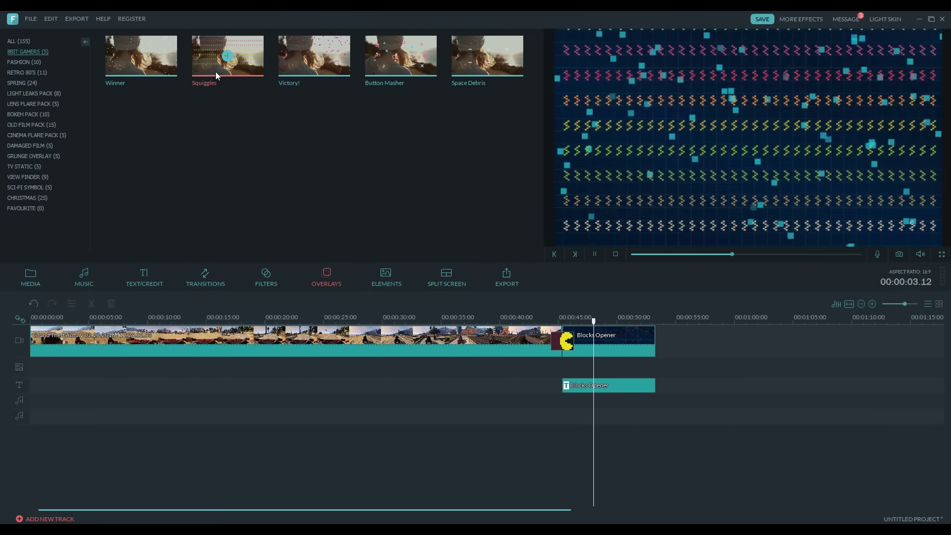
{"action": "left_click", "coordinate": [300, 74]}
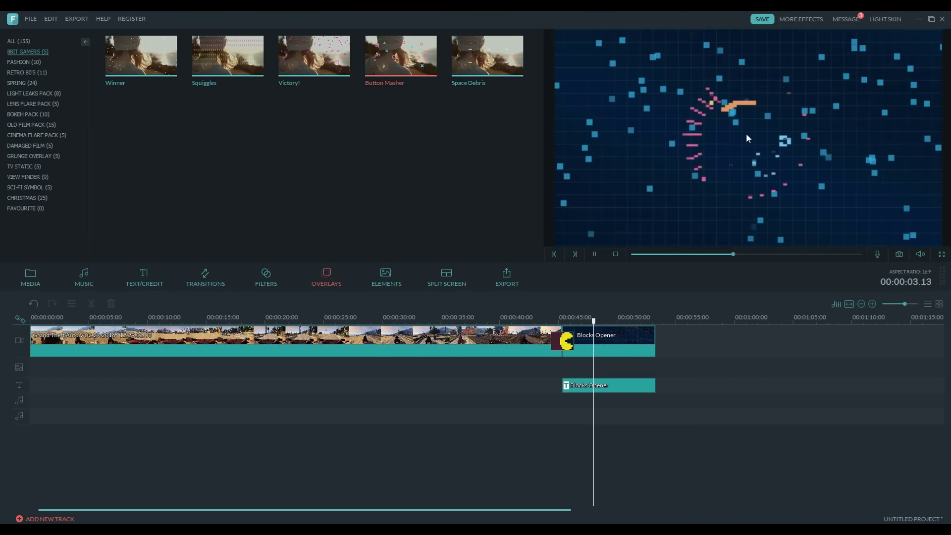
{"action": "left_click", "coordinate": [510, 68]}
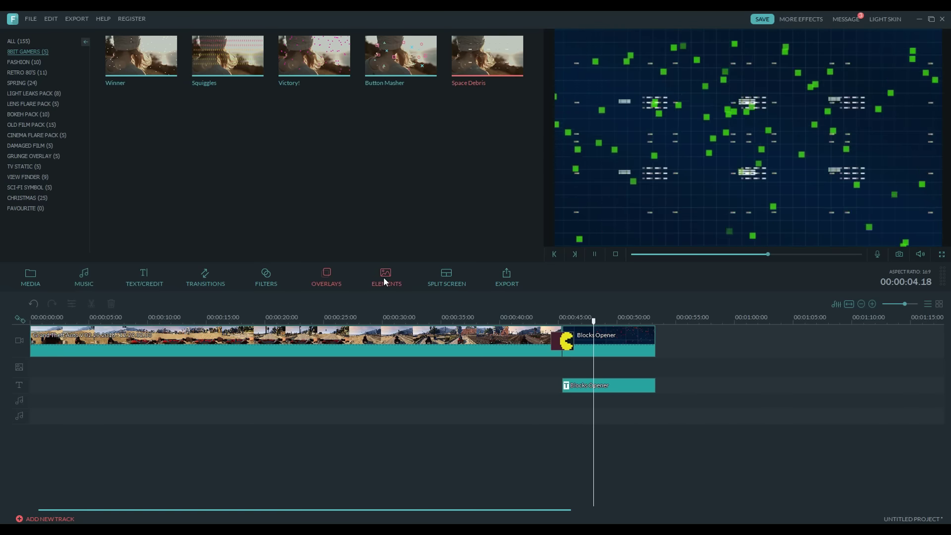
- Preview the 8bit Gamers elements Bonus! Apple, Pixel Nova, Bonus! Key, Bonus! Orange and Plu
{"action": "left_click", "coordinate": [385, 281]}
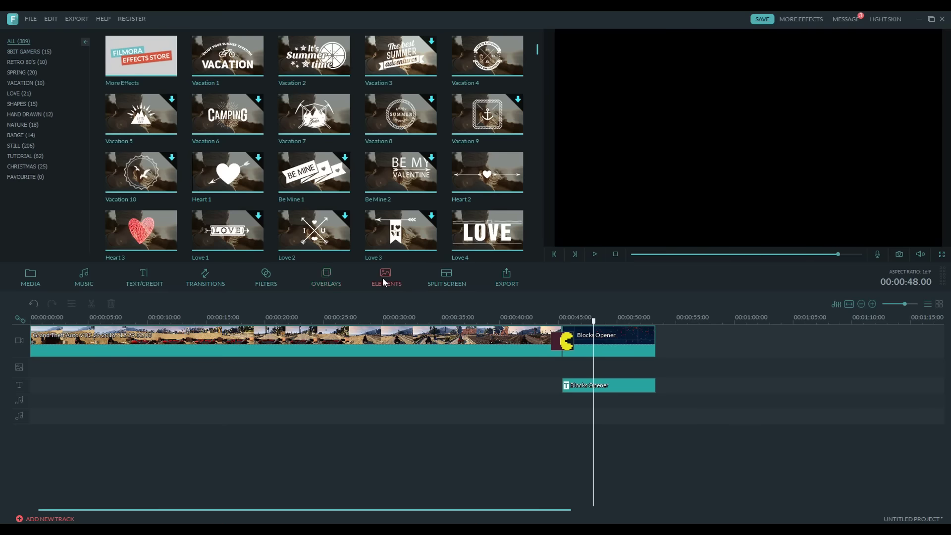
{"action": "left_click", "coordinate": [36, 53]}
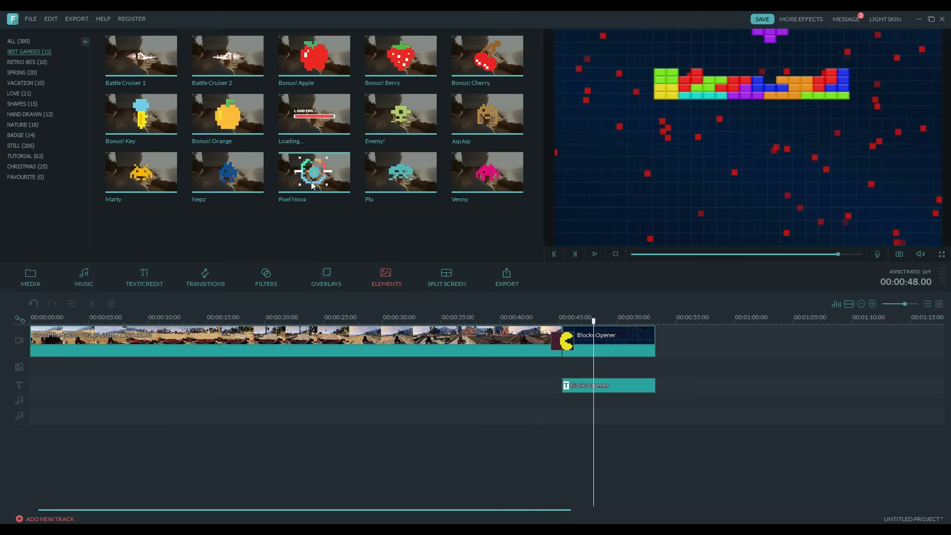
{"action": "left_click", "coordinate": [291, 69]}
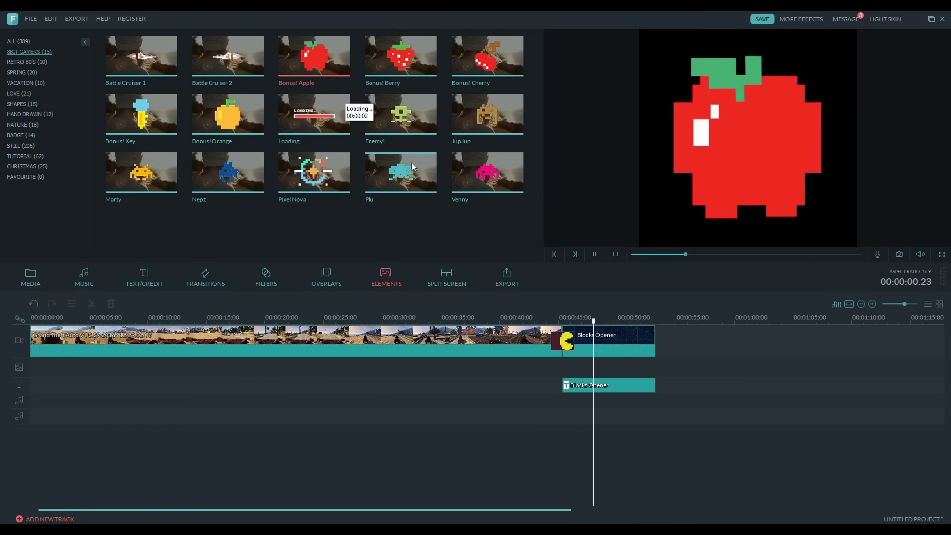
{"action": "left_click", "coordinate": [290, 187]}
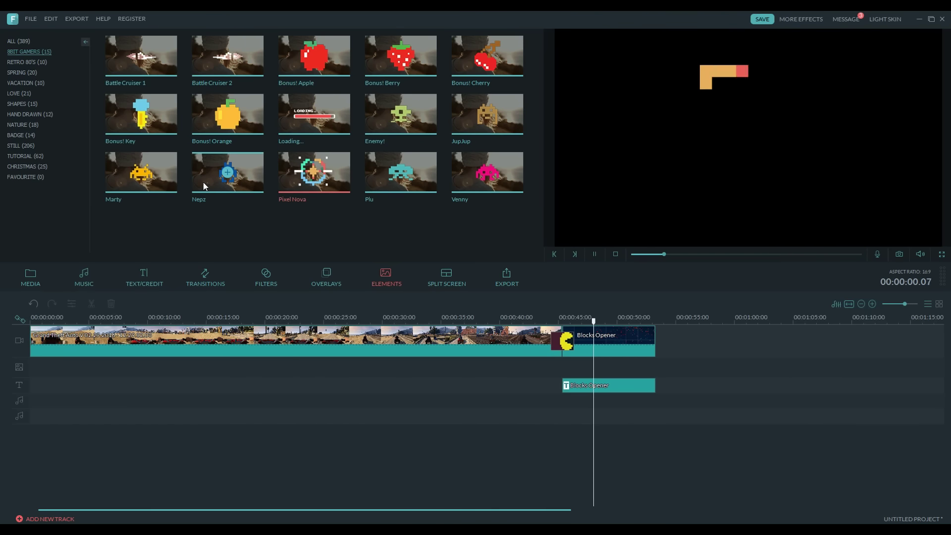
{"action": "left_click", "coordinate": [111, 126]}
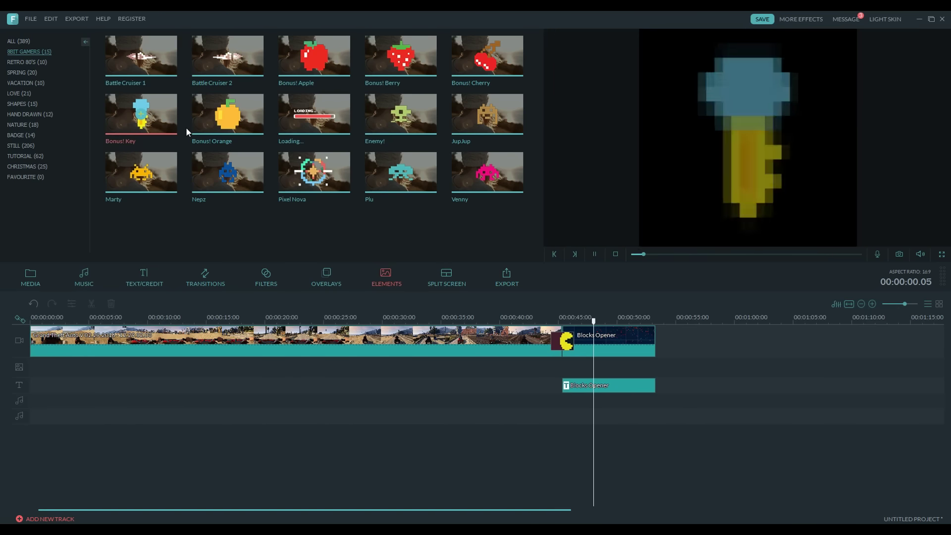
{"action": "left_click", "coordinate": [200, 123]}
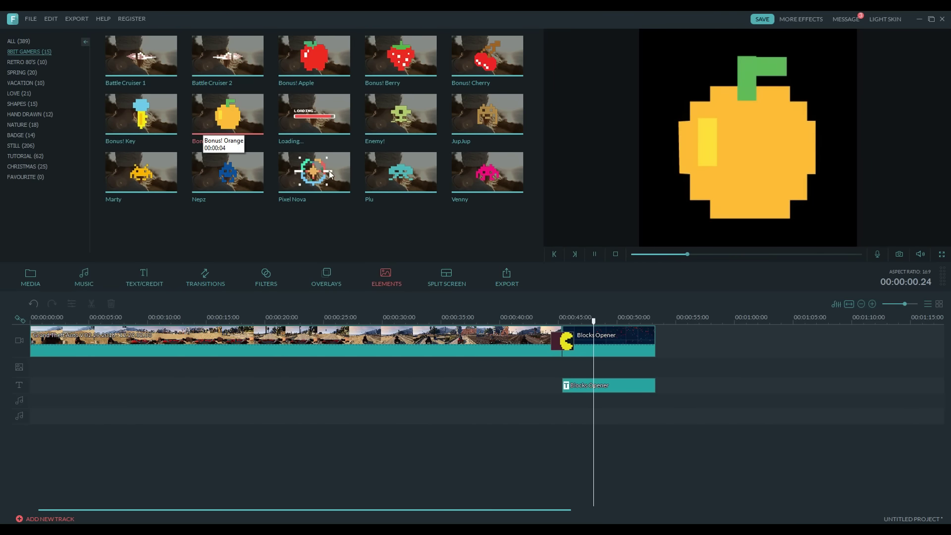
{"action": "left_click", "coordinate": [401, 186]}
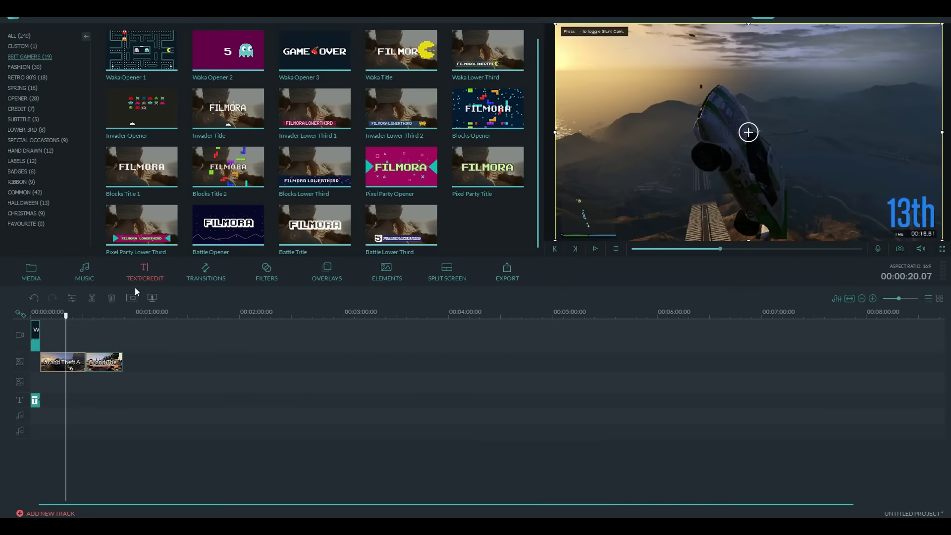
- Delete both gameplay clips from the picture-in-picture track and place the beach quad-bike clip on the main video track after Waka Opener 1
{"action": "left_click", "coordinate": [266, 274]}
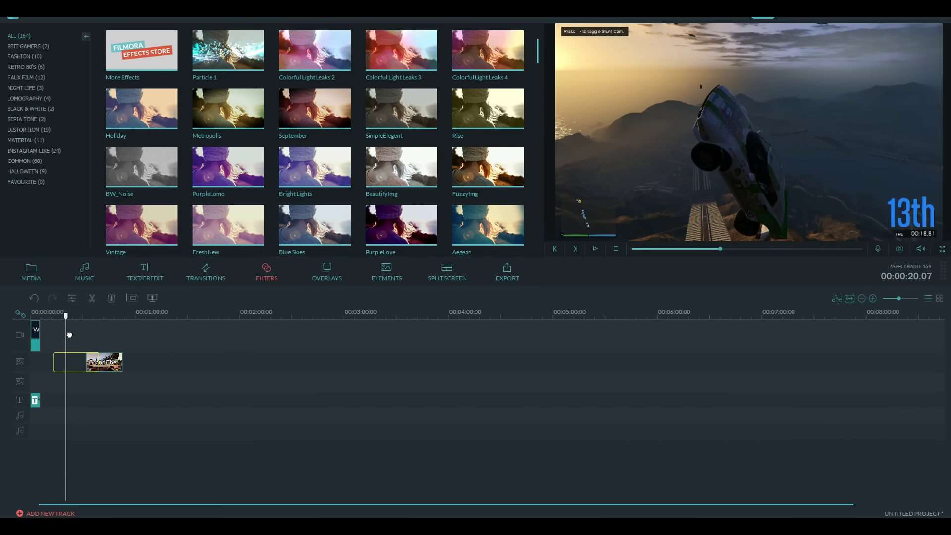
{"action": "left_click", "coordinate": [62, 361]}
{"action": "key", "text": "Delete"}
{"action": "left_click", "coordinate": [101, 362]}
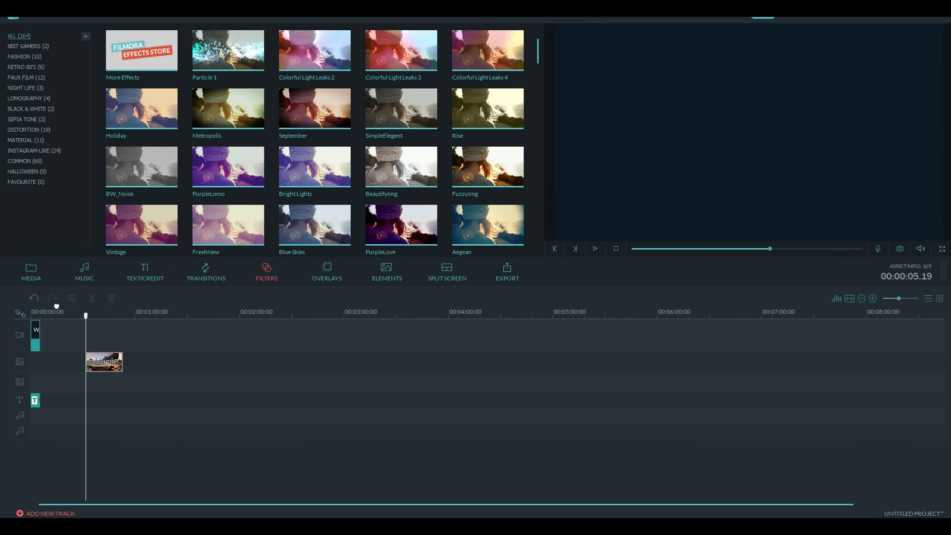
{"action": "key", "text": "Delete"}
{"action": "left_click", "coordinate": [20, 273]}
{"action": "left_click_drag", "start_coordinate": [136, 321], "coordinate": [70, 330]}
- Apply the 8bit Gamers Pixelate filter near the start of the gameplay clip and play it
{"action": "left_click", "coordinate": [266, 275]}
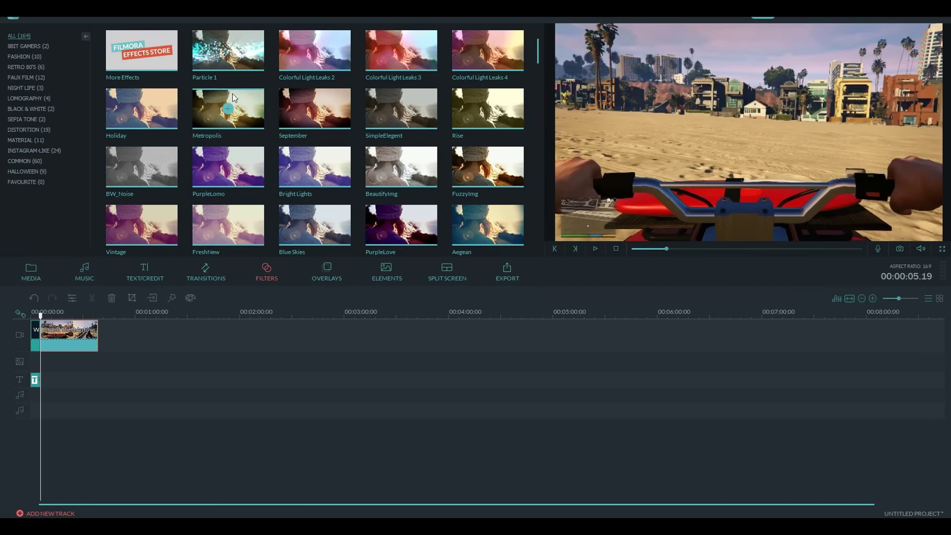
{"action": "left_click", "coordinate": [234, 64]}
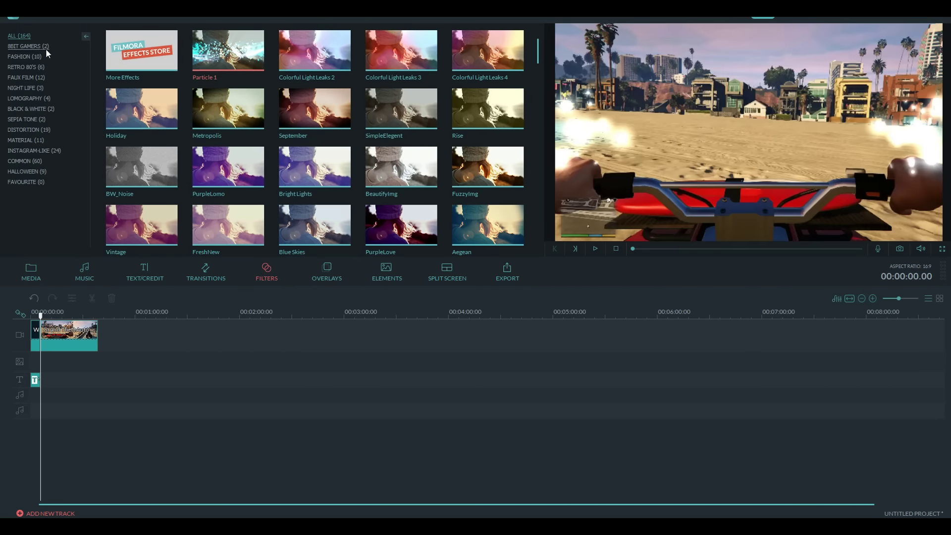
{"action": "left_click", "coordinate": [45, 48]}
{"action": "left_click_drag", "start_coordinate": [111, 53], "coordinate": [43, 366]}
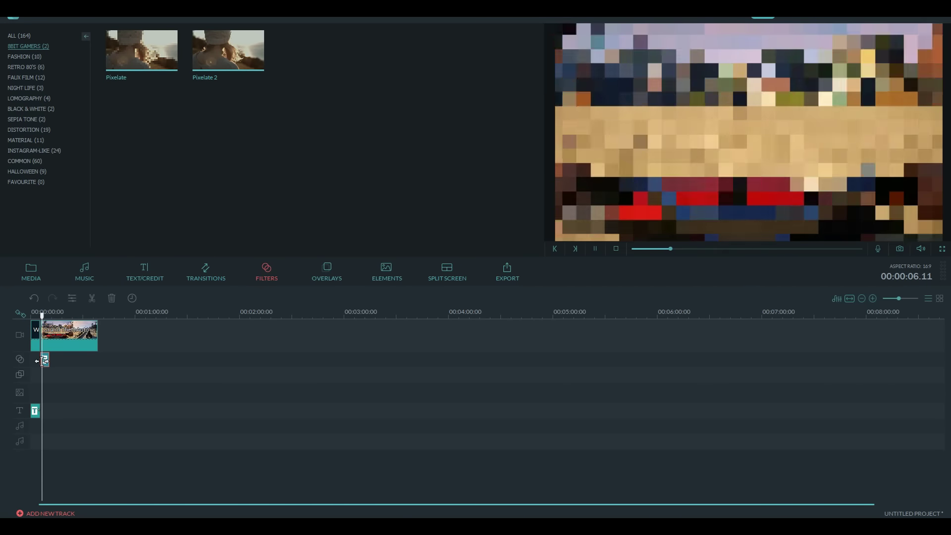
- Replace the Pixelate filter with Pixelate 2, starting about 10 seconds into the timeline, and play that section
{"action": "left_click", "coordinate": [55, 365]}
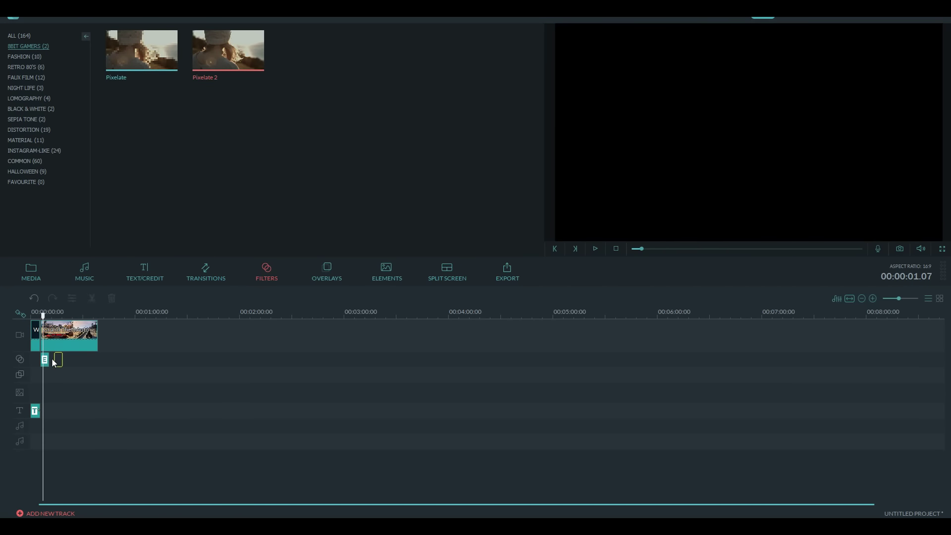
{"action": "left_click", "coordinate": [60, 362]}
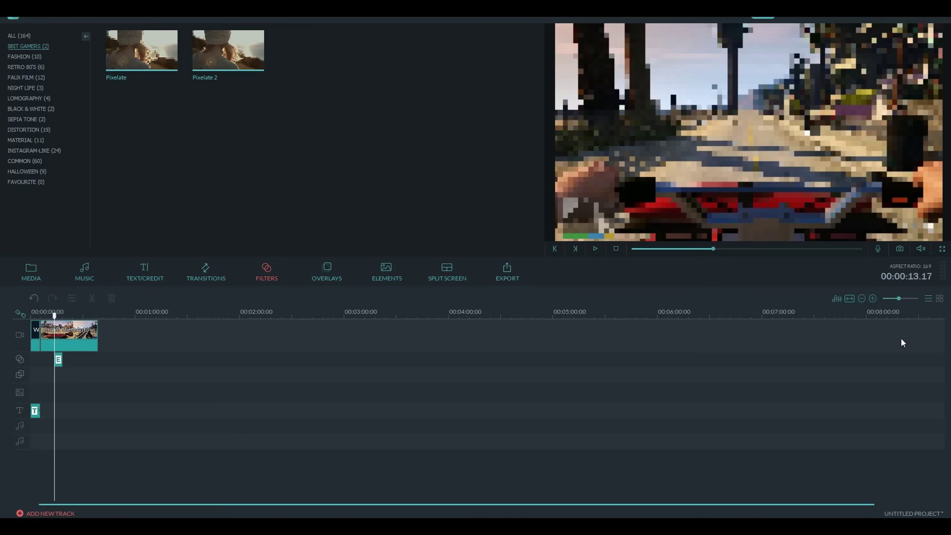
{"action": "left_click_drag", "start_coordinate": [899, 298], "coordinate": [905, 299]}
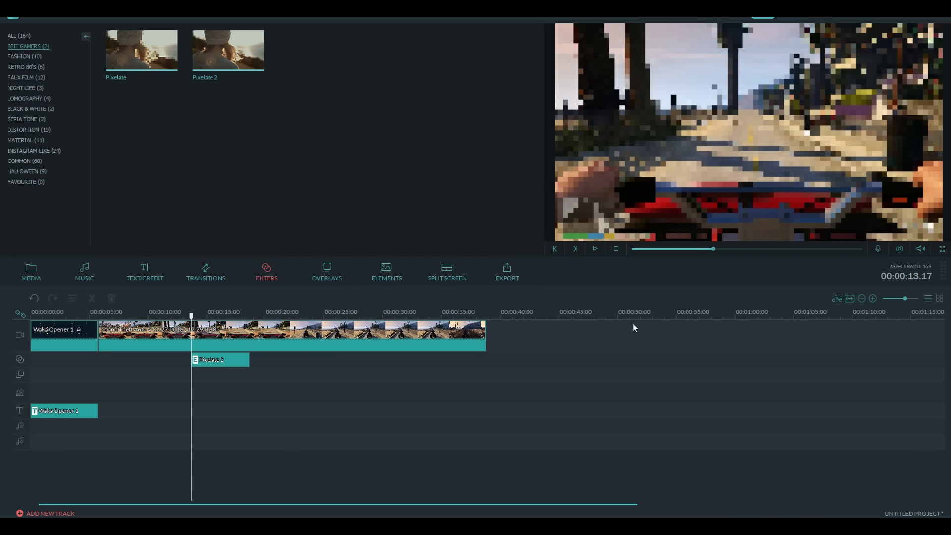
{"action": "left_click_drag", "start_coordinate": [175, 360], "coordinate": [173, 361]}
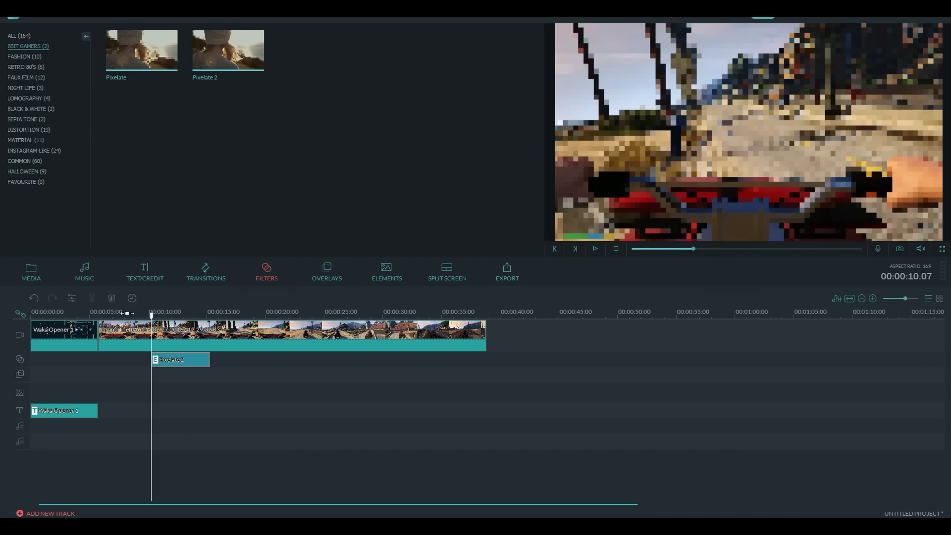
{"action": "left_click", "coordinate": [127, 313]}
{"action": "key", "text": "space"}
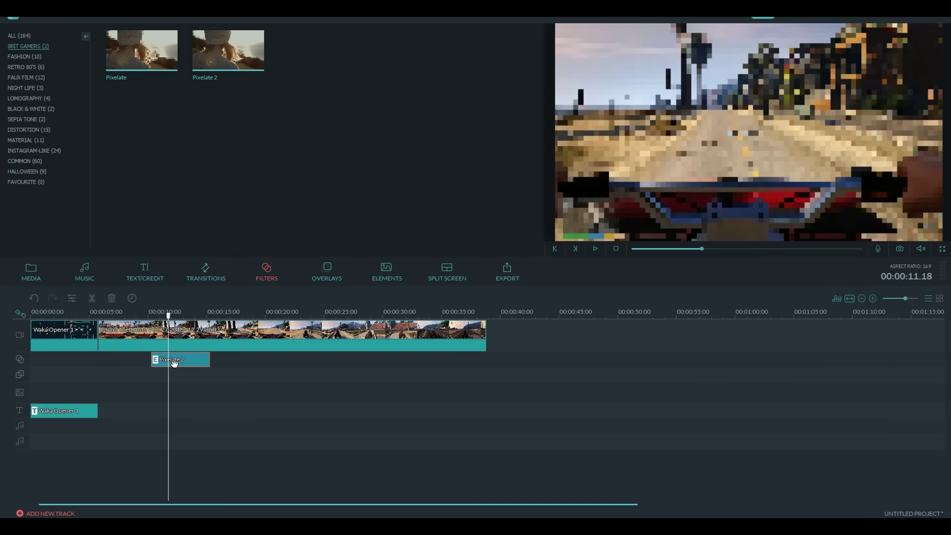
- Swap the Pixelate 2 filter for the 8bit Gamers Winner overlay starting at 00:00:11.18 and play it
{"action": "left_click", "coordinate": [322, 274]}
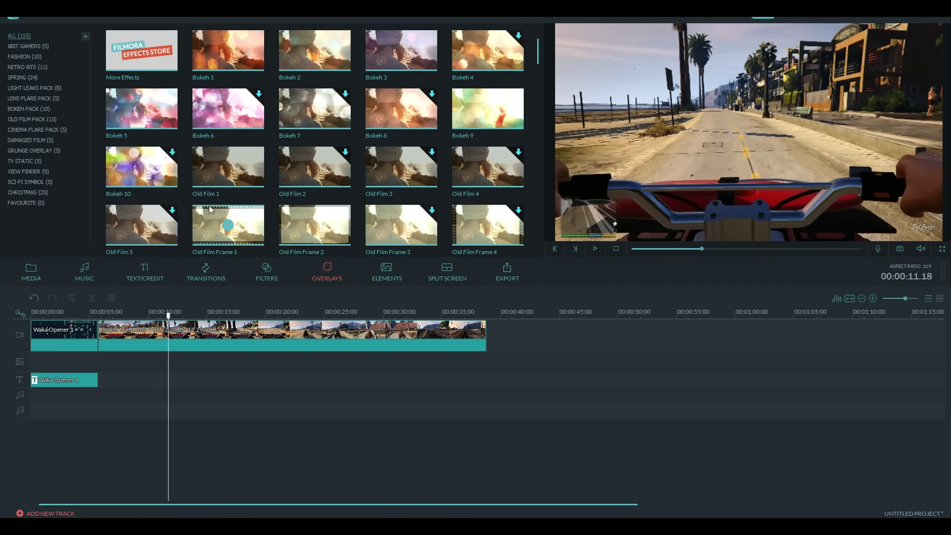
{"action": "left_click", "coordinate": [40, 47]}
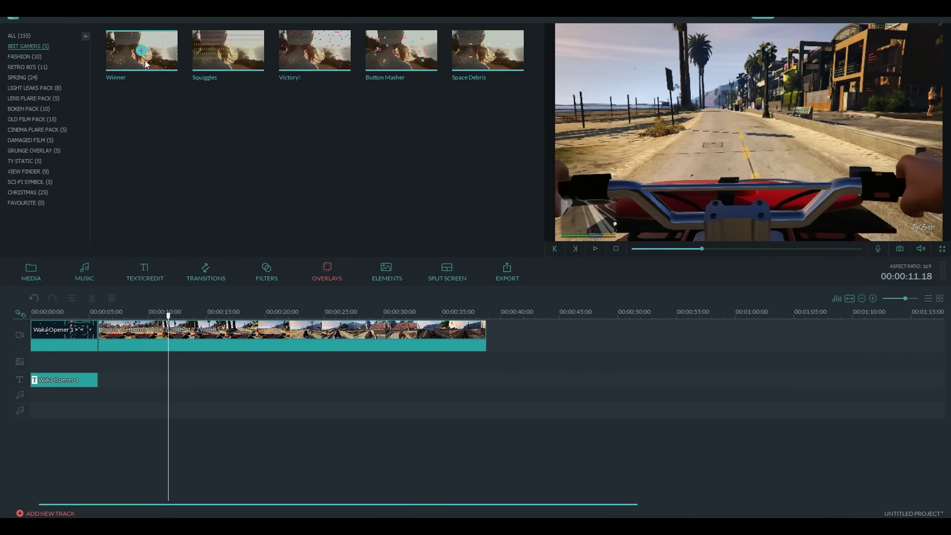
{"action": "left_click_drag", "start_coordinate": [161, 388], "coordinate": [170, 355]}
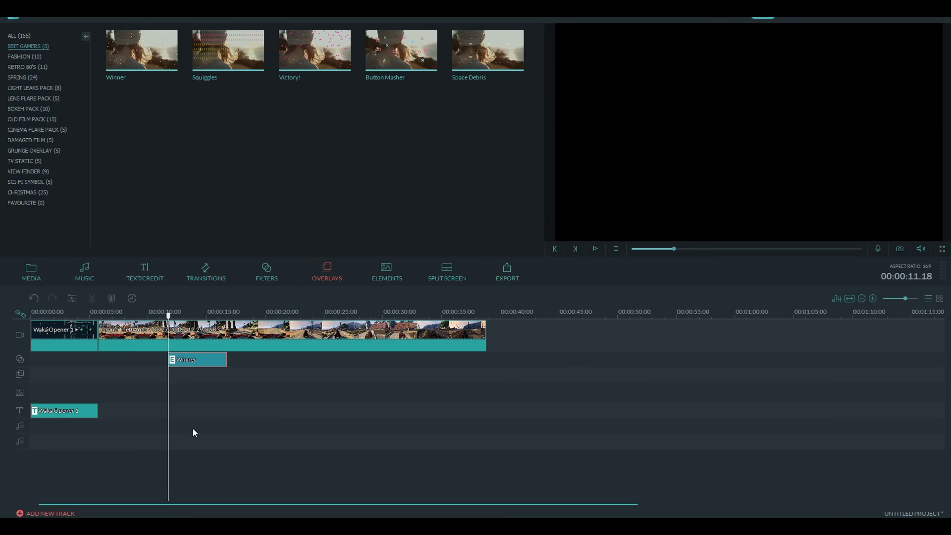
{"action": "key", "text": "space"}
- Add the Squiggles and Victory! overlays directly after the Winner overlay and play them
{"action": "left_click_drag", "start_coordinate": [233, 366], "coordinate": [231, 358]}
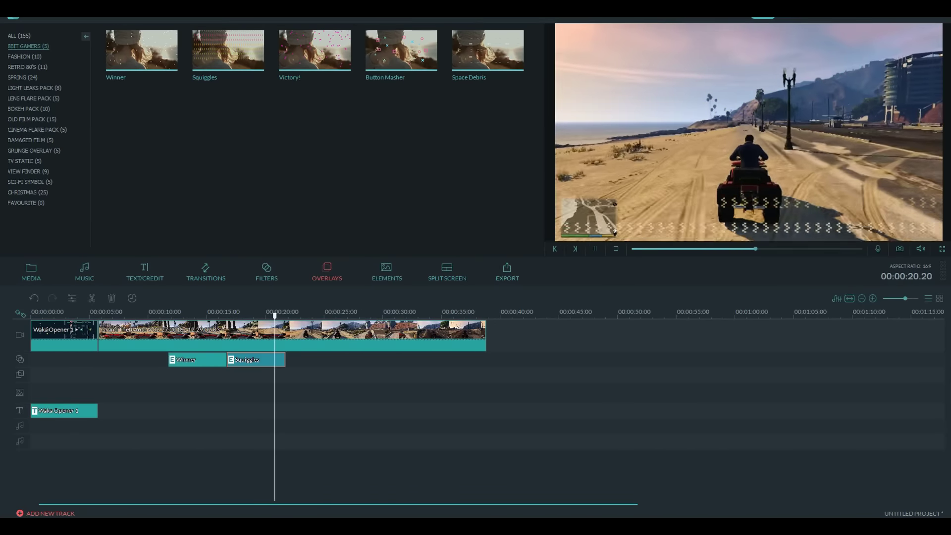
{"action": "left_click", "coordinate": [299, 73]}
{"action": "left_click_drag", "start_coordinate": [287, 365], "coordinate": [290, 369]}
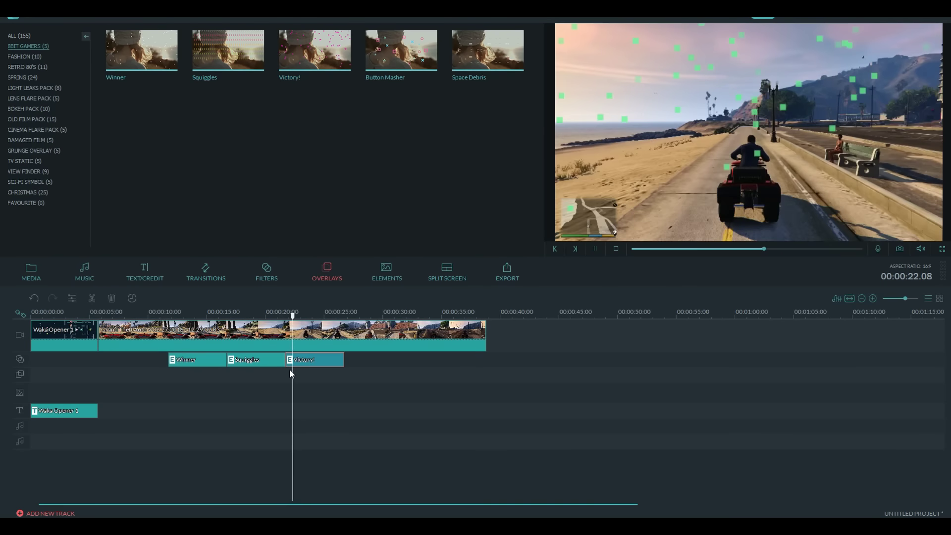